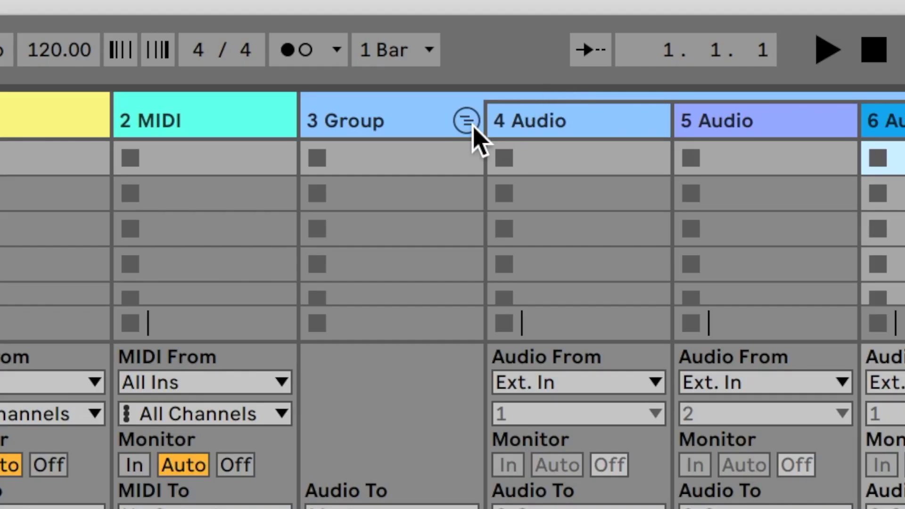
Fold the 3 Group track so its grouped audio tracks are hidden.
click(466, 112)
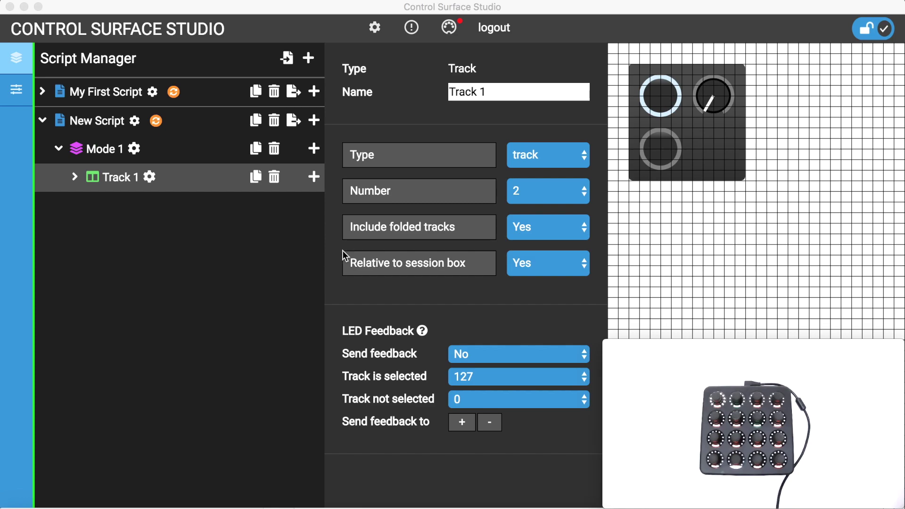
In Control Surface Studio, check Track 1's Include folded tracks and Relative to session box choices, keeping both at Yes.
click(544, 231)
click(566, 230)
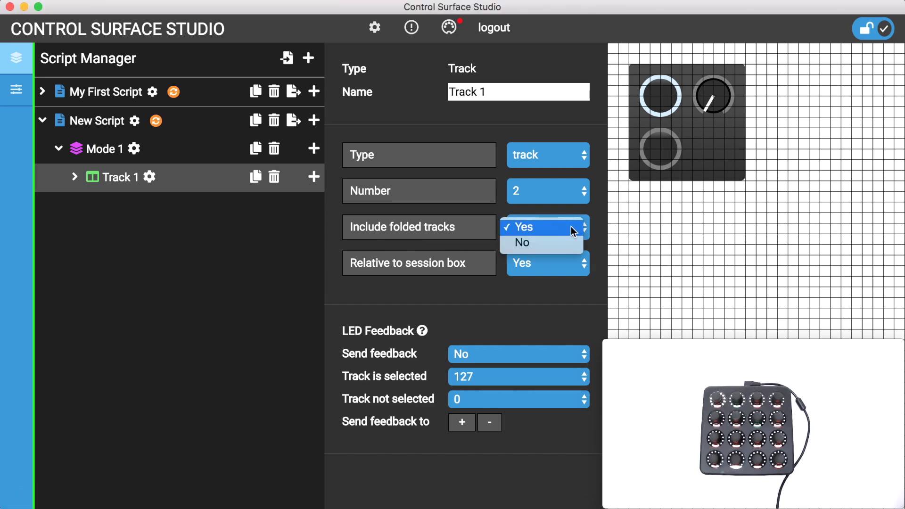
click(579, 229)
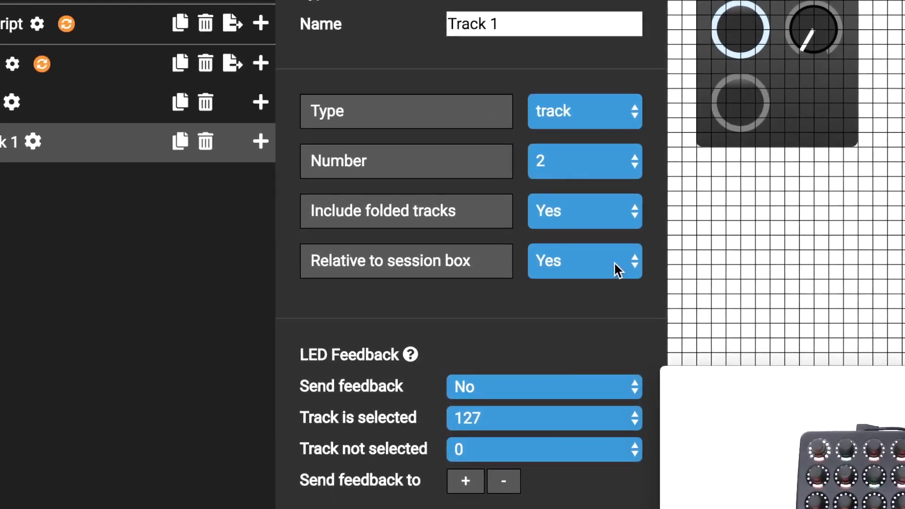
click(634, 262)
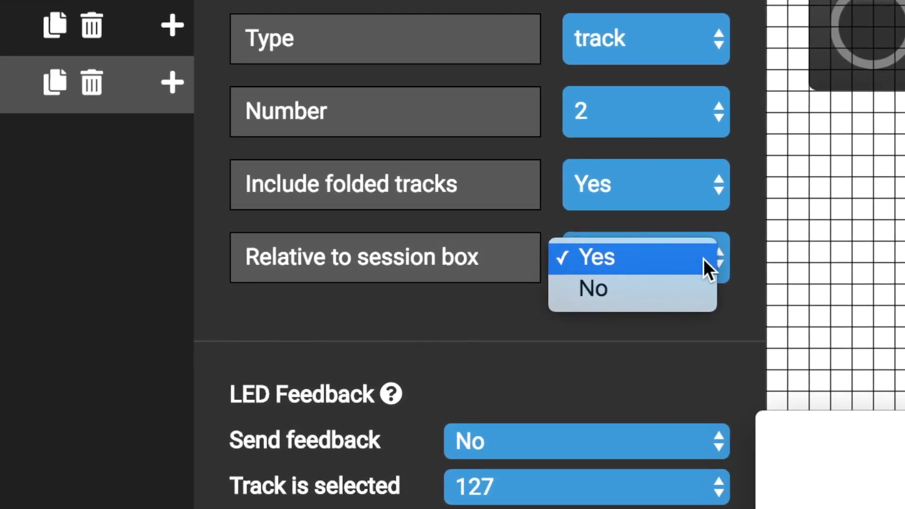
click(640, 260)
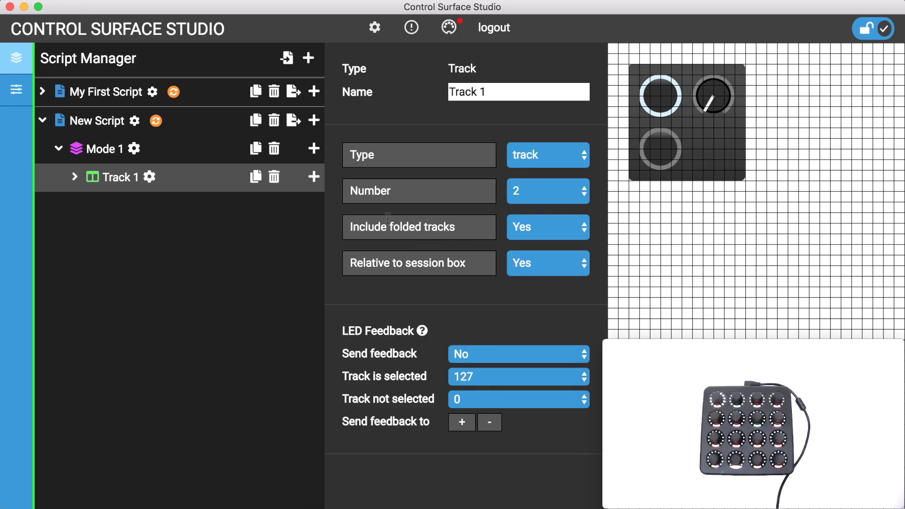
Add a Volume mapping inside Track 1 of New Script.
click(313, 178)
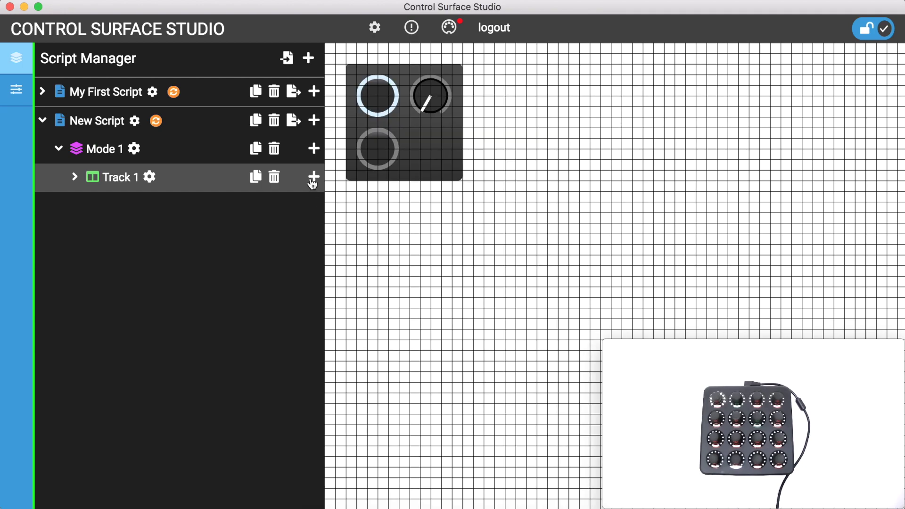
scroll(395, 196, down, 3)
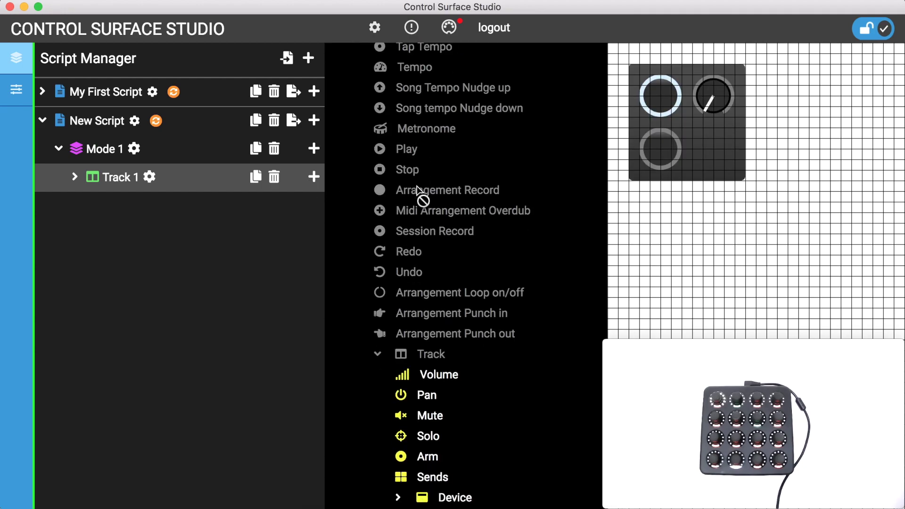
drag(426, 279, 431, 309)
click(430, 377)
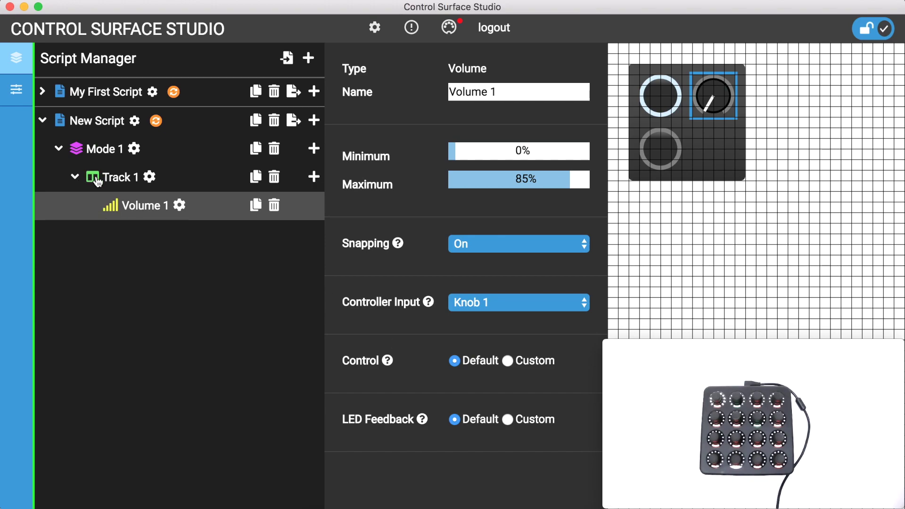
Review the settings of the Volume 1 mapping and Track 1, including the controller input choices, without changing them.
click(73, 178)
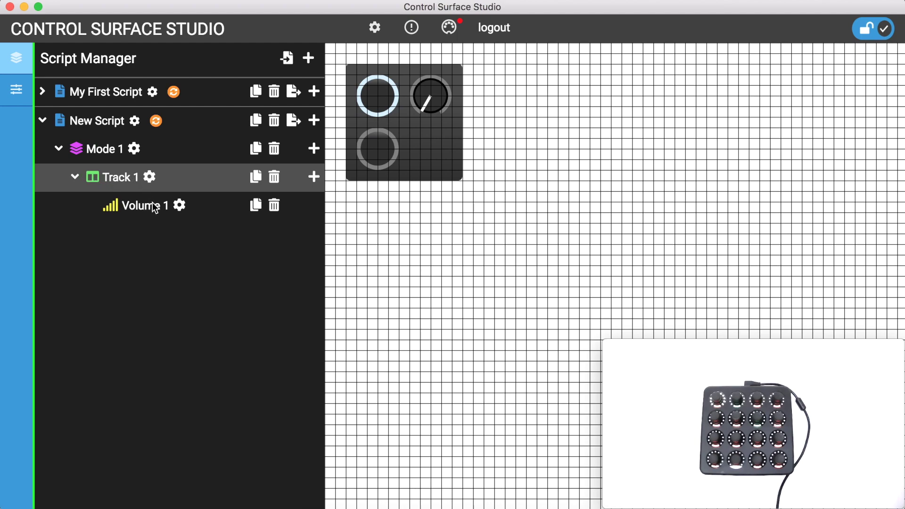
click(179, 207)
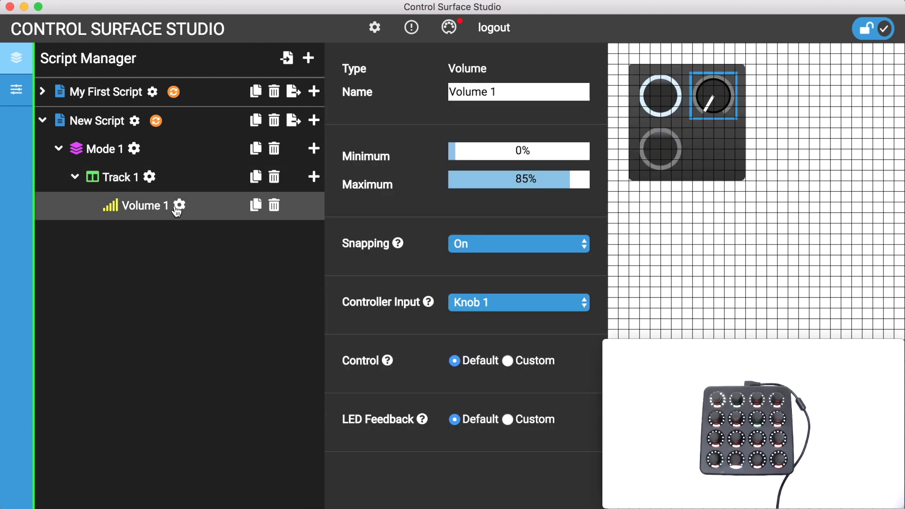
click(158, 186)
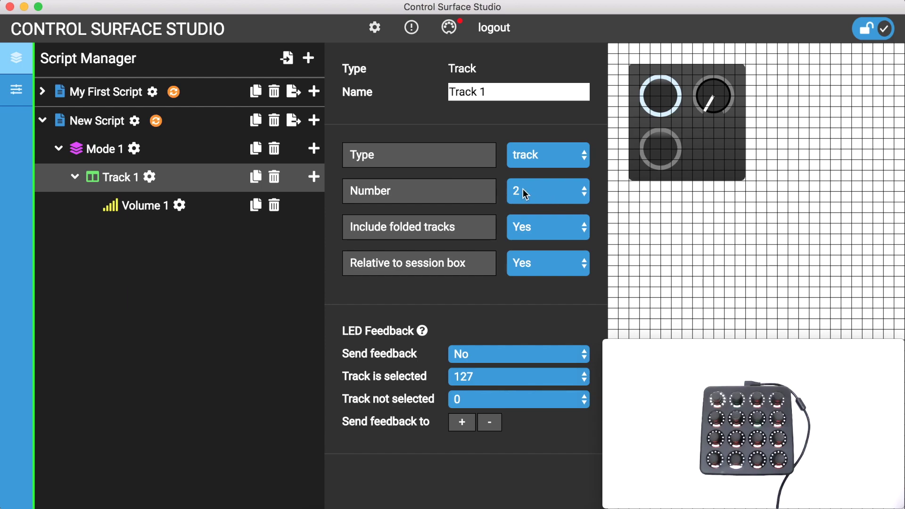
click(186, 207)
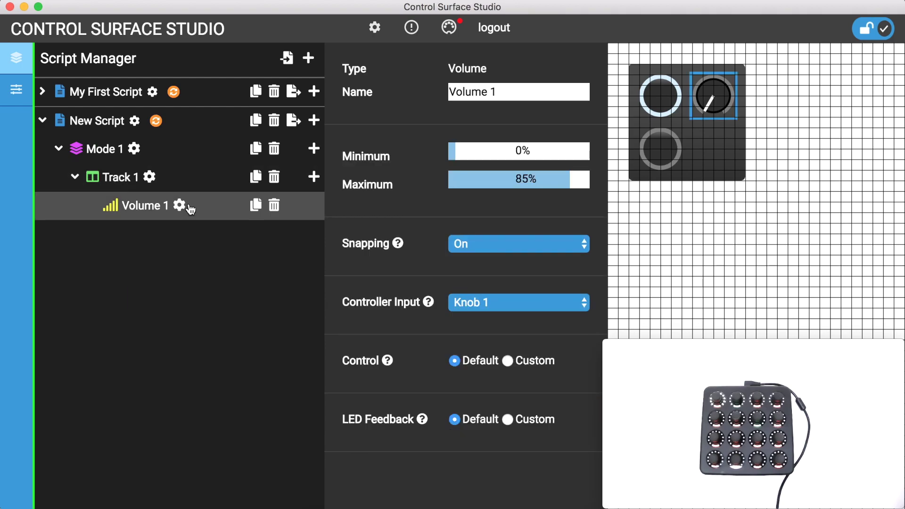
click(485, 310)
click(484, 308)
Install New Script, switch to Ableton Live and start a fresh set without saving the current one.
click(156, 121)
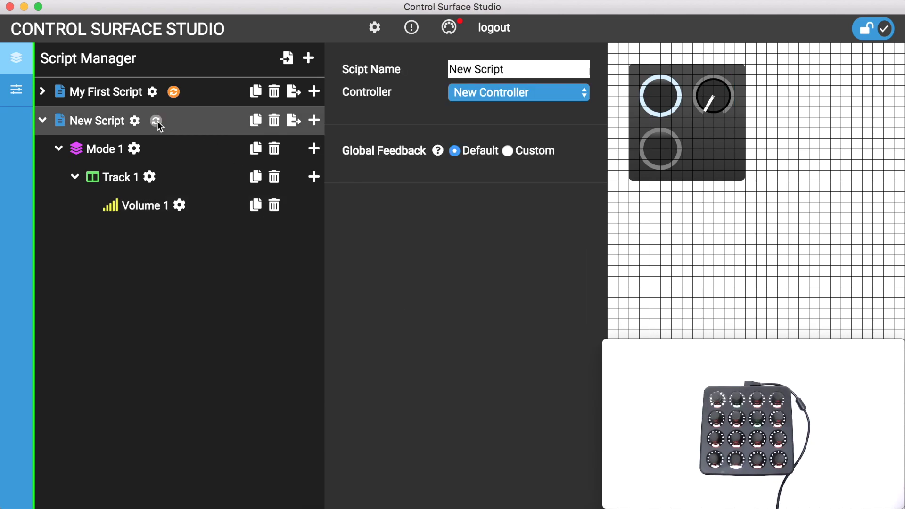
key(super+Tab)
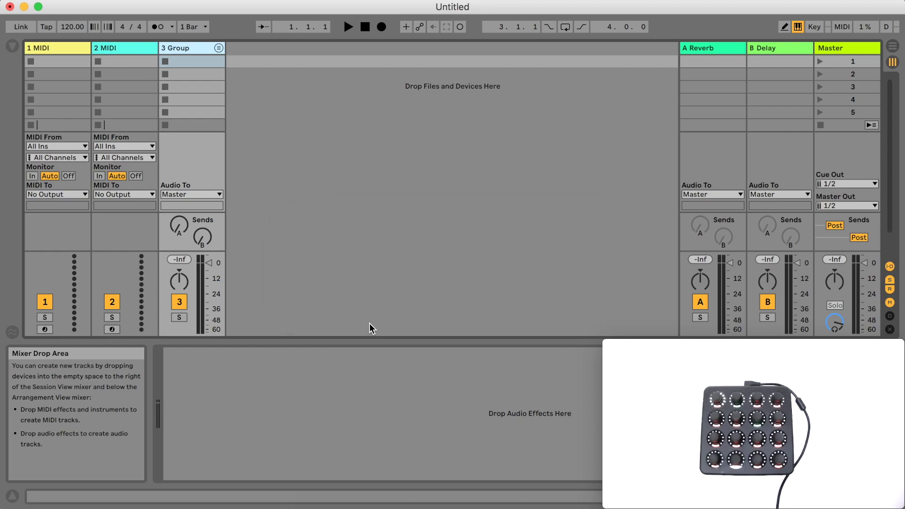
key(super+q)
click(356, 286)
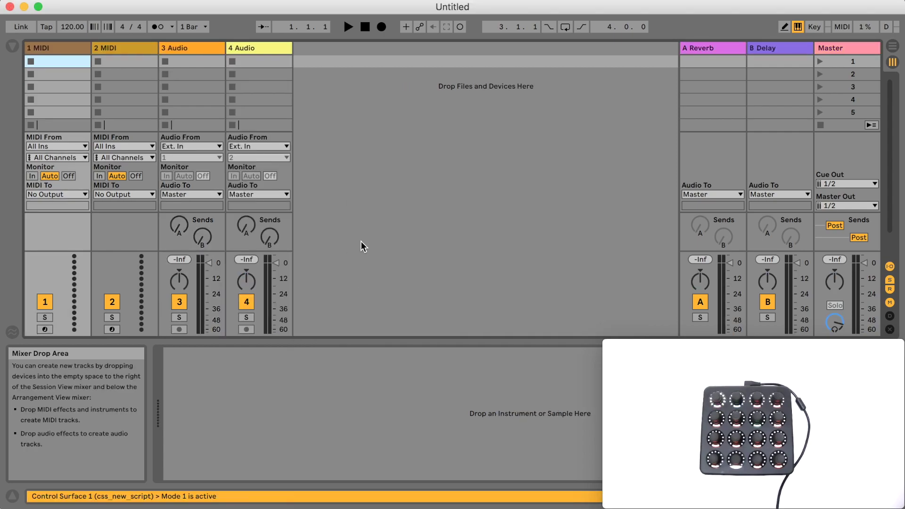
Delete the two MIDI tracks at the start of the set.
click(61, 51)
key(Delete)
key(Delete)
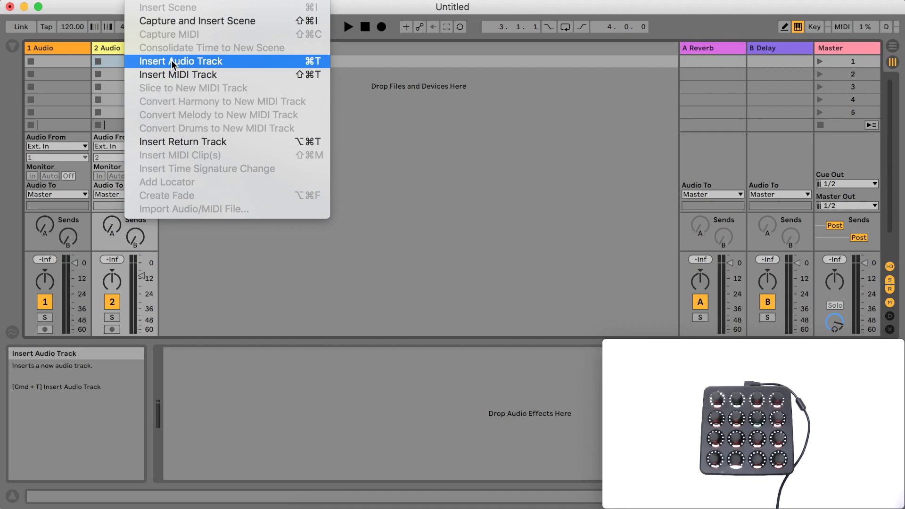
Insert four new audio tracks after the existing two.
click(171, 62)
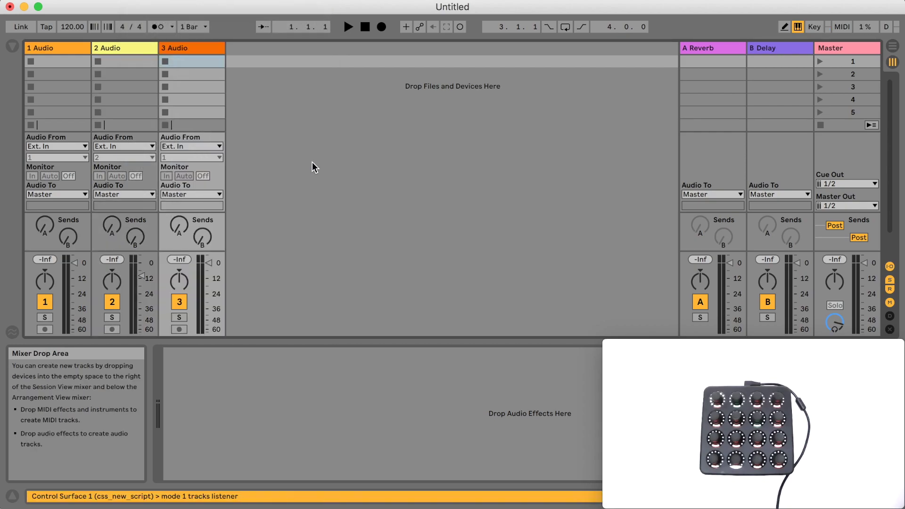
key(super+t)
key(super+t)
key(super+t)
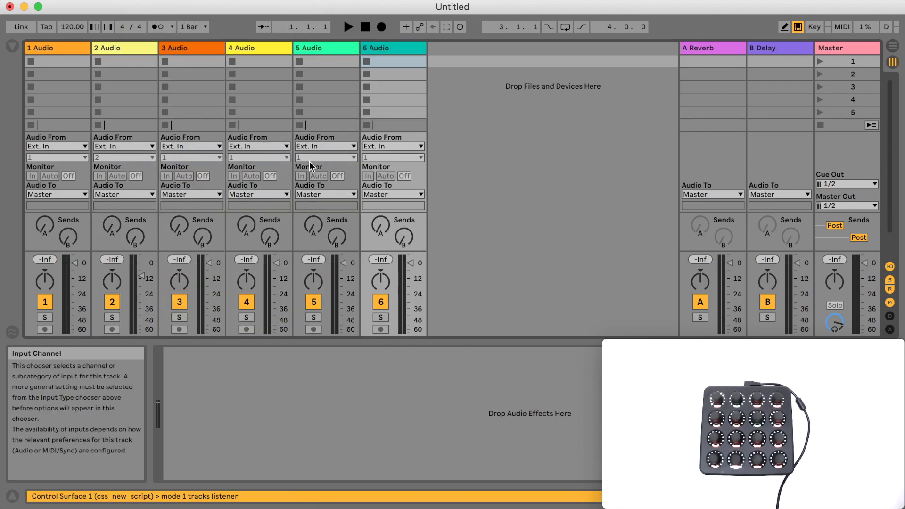
Move the 4 Audio track between the first and second audio tracks.
click(252, 56)
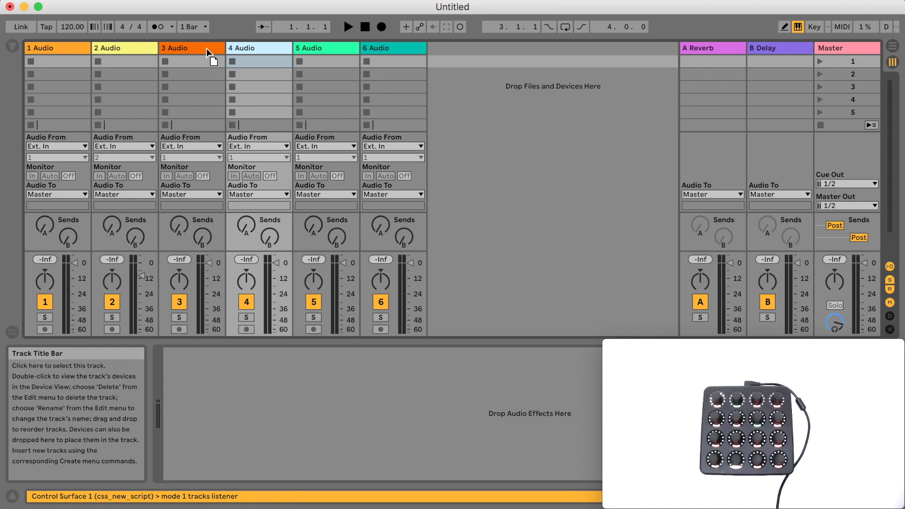
drag(94, 51, 95, 50)
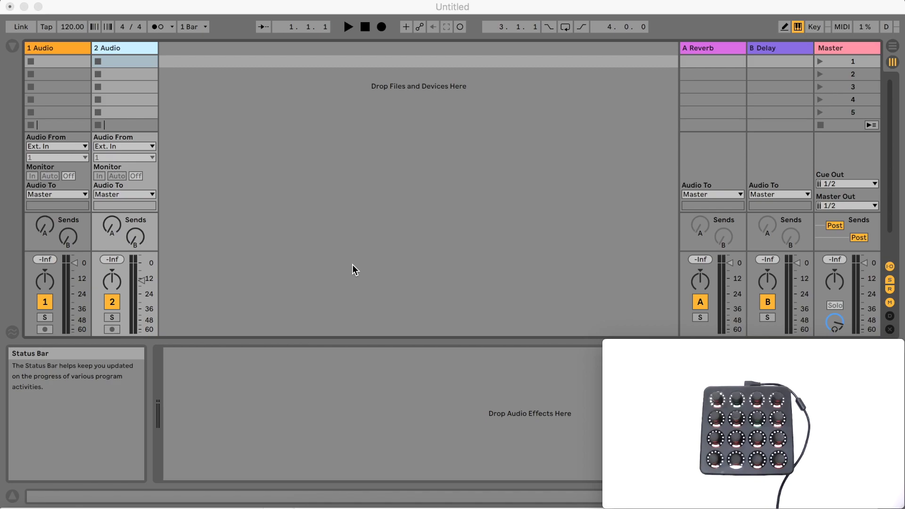
Switch to Control Surface Studio and set Track 1's Number to 4.
key(super+Tab)
key(super+Tab)
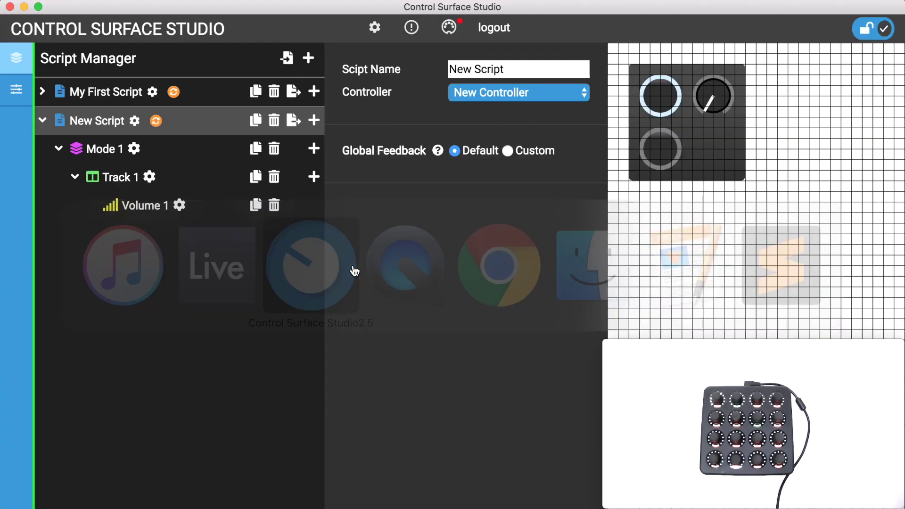
click(149, 178)
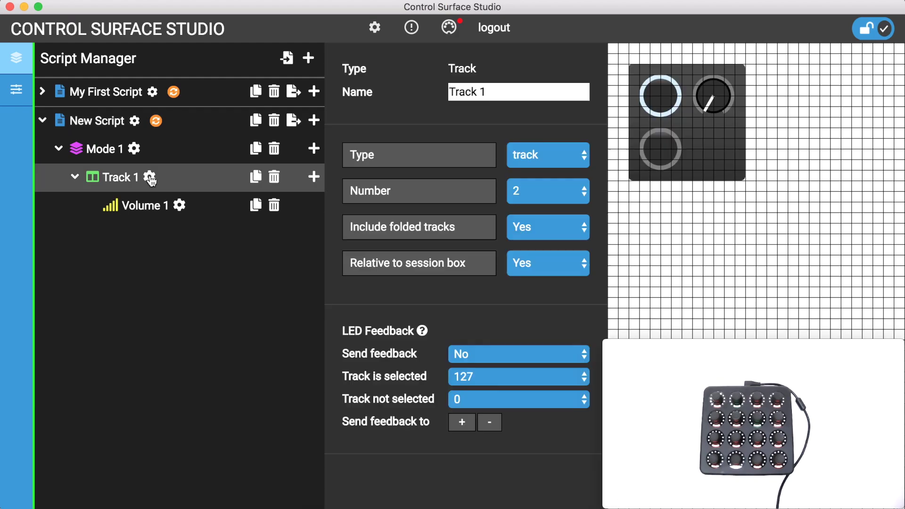
click(560, 188)
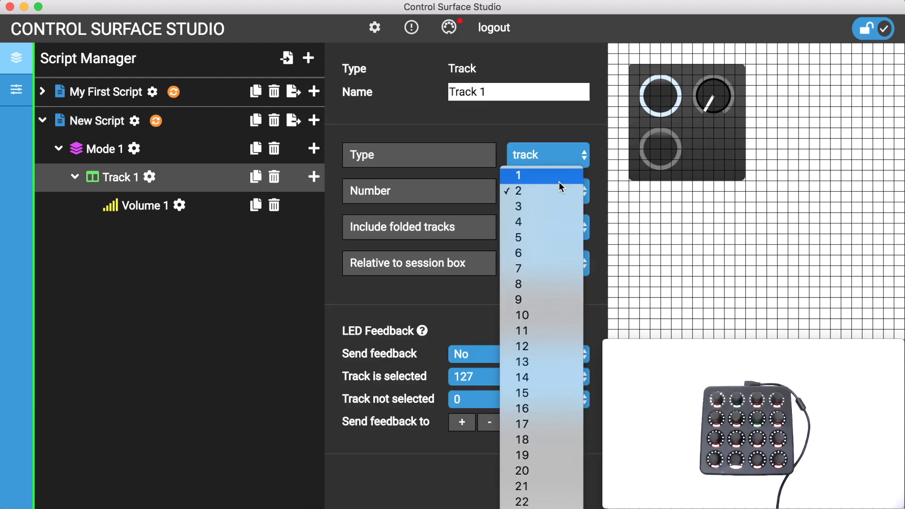
click(431, 219)
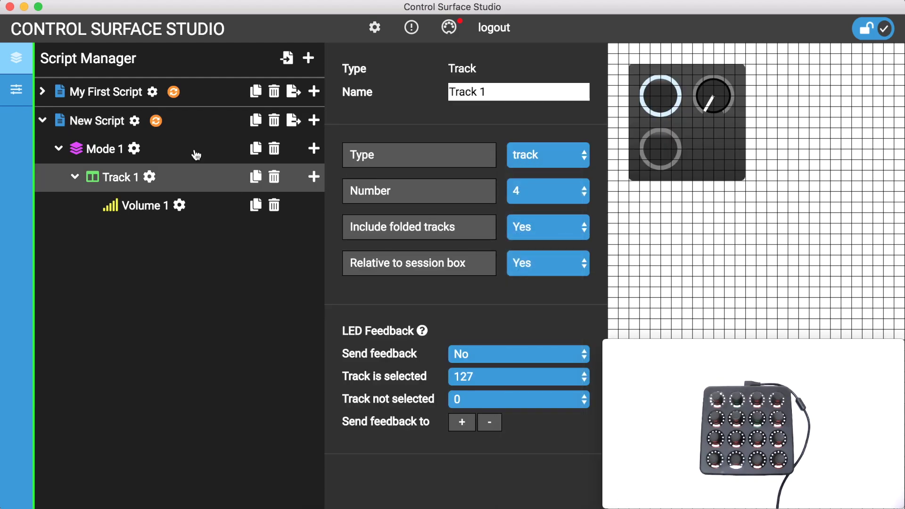
Install the updated New Script and reload Ableton Live with a default set, discarding the current set's changes.
click(155, 121)
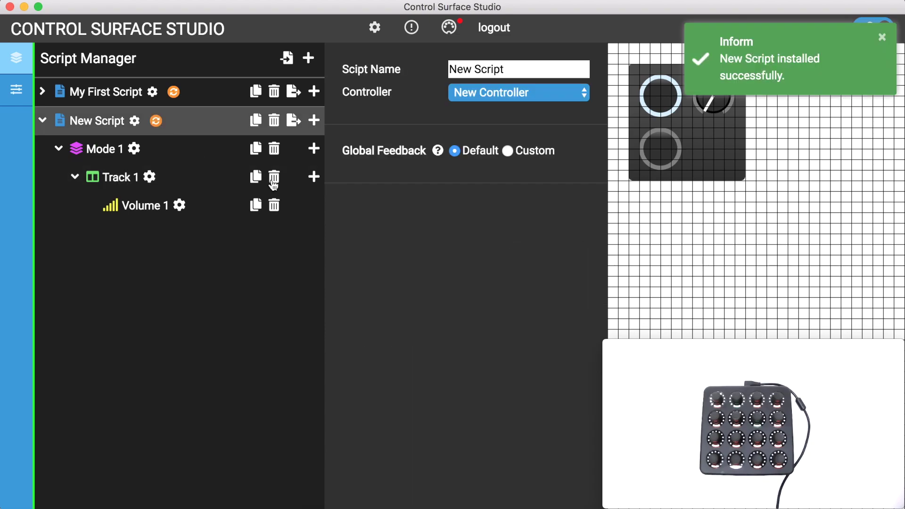
key(super+Tab)
key(super+Tab)
key(super+q)
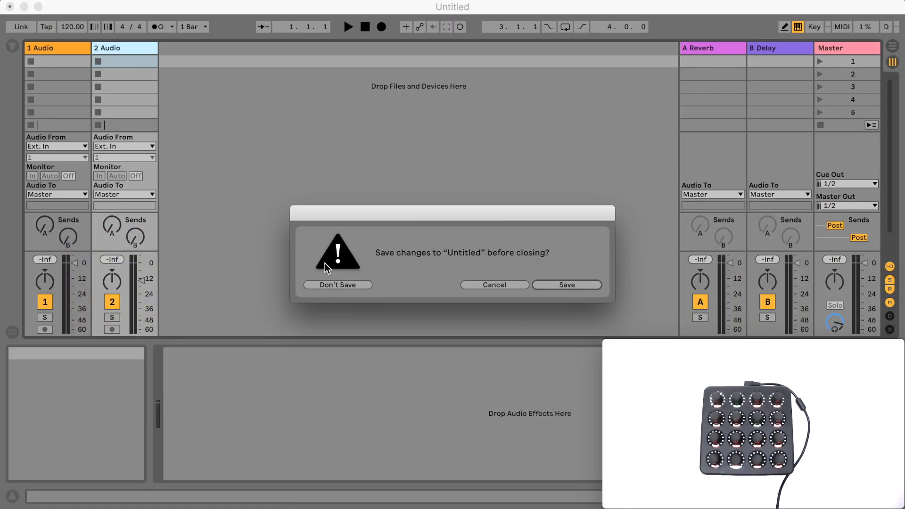
click(324, 285)
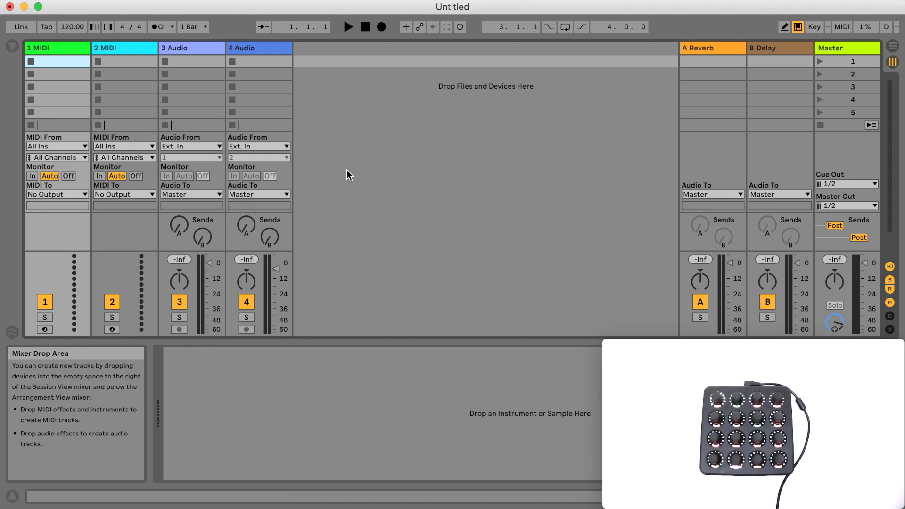
Switch back to Control Surface Studio and change Track 1's Type to return.
key(super+Tab)
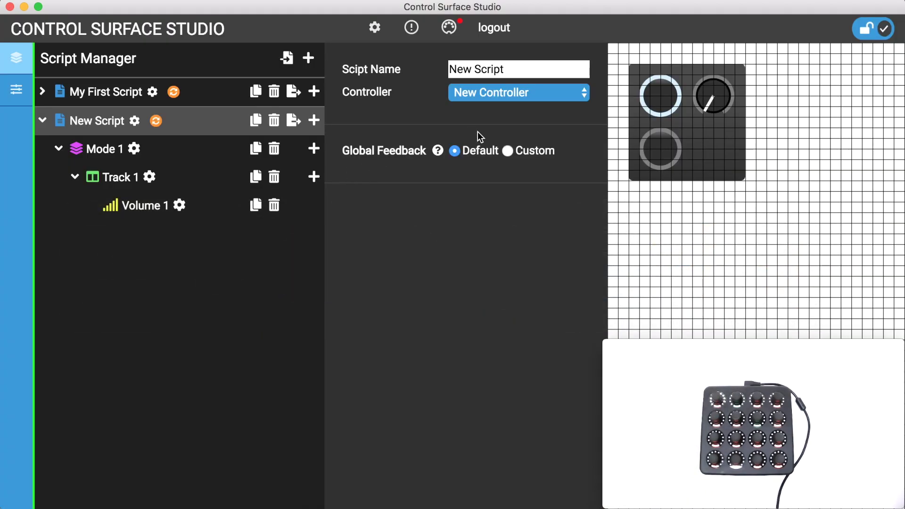
click(150, 178)
click(559, 157)
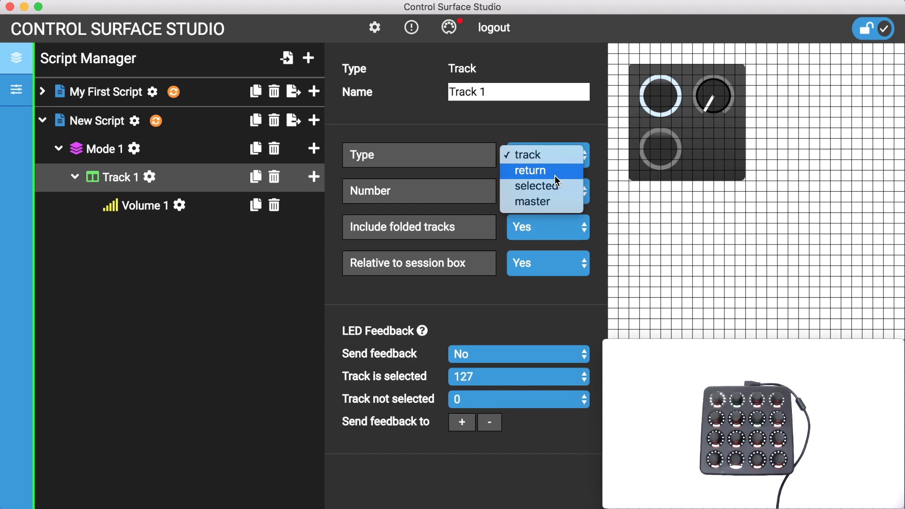
click(554, 173)
Install New Script again, switch to Ableton Live and create a new set without saving the current one.
click(155, 121)
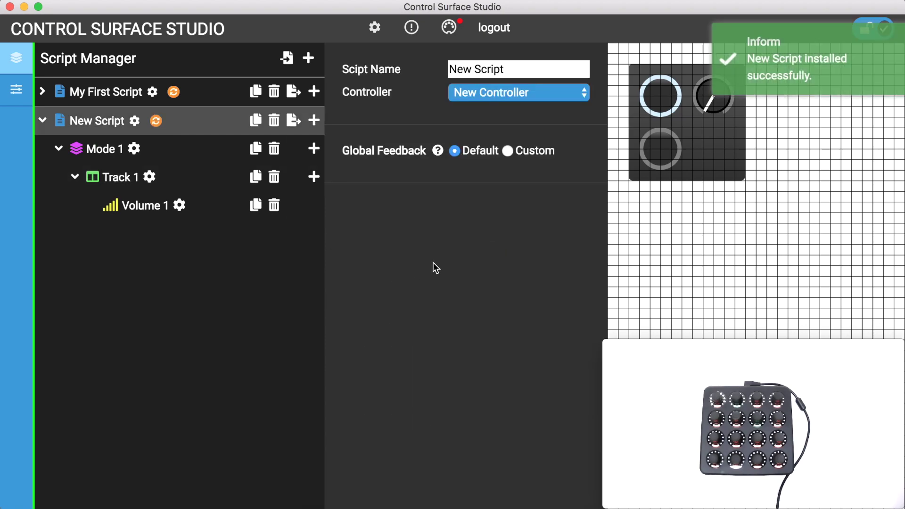
key(super+Tab)
key(super+n)
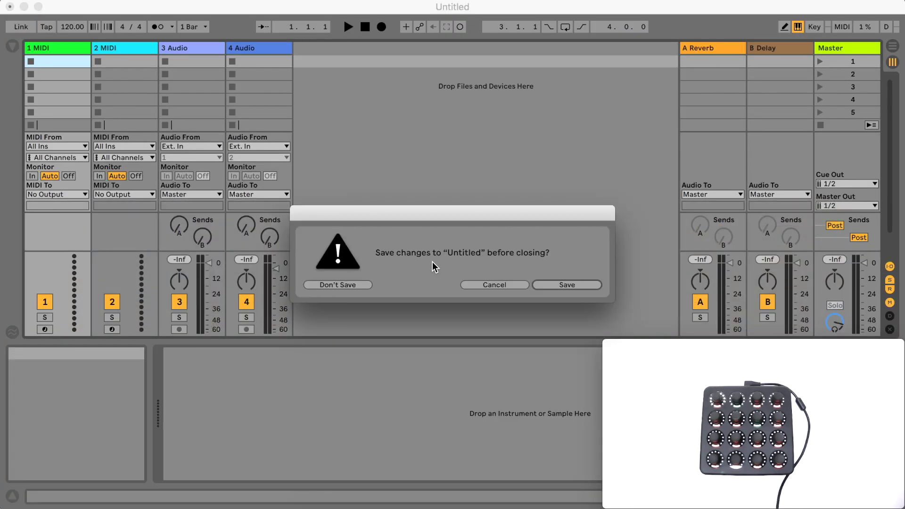
click(348, 282)
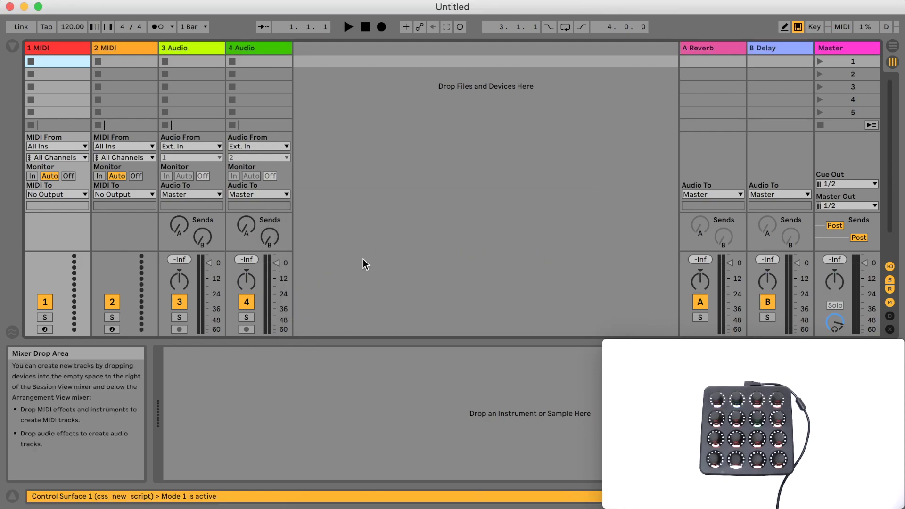
Add two return tracks and one MIDI track to the new set.
click(145, 0)
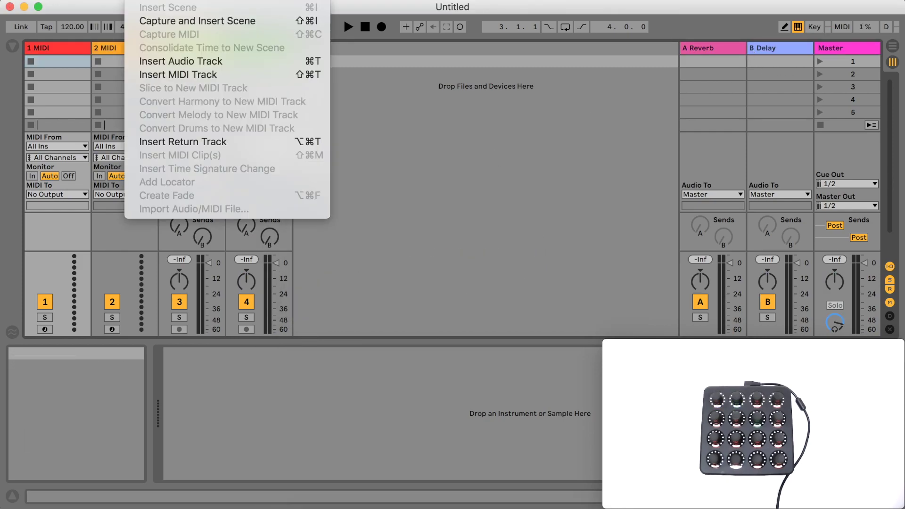
click(194, 141)
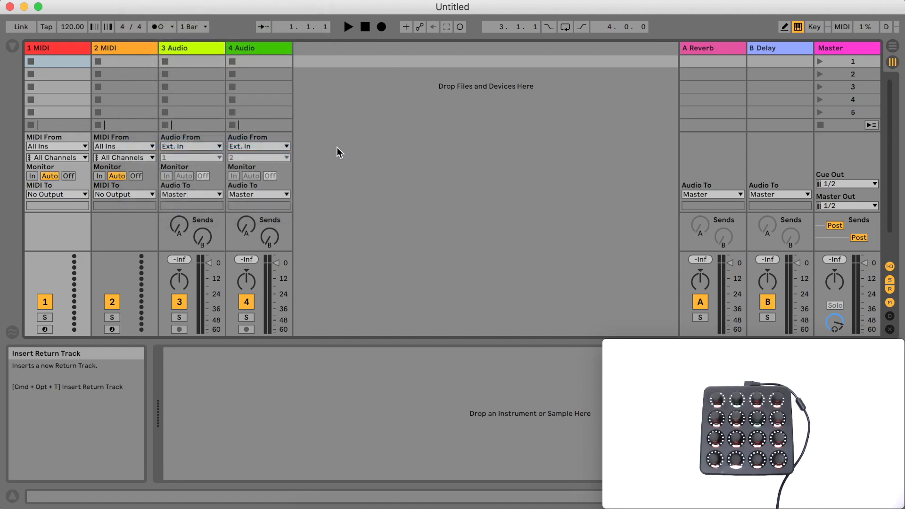
key(shift+super+t)
click(147, 2)
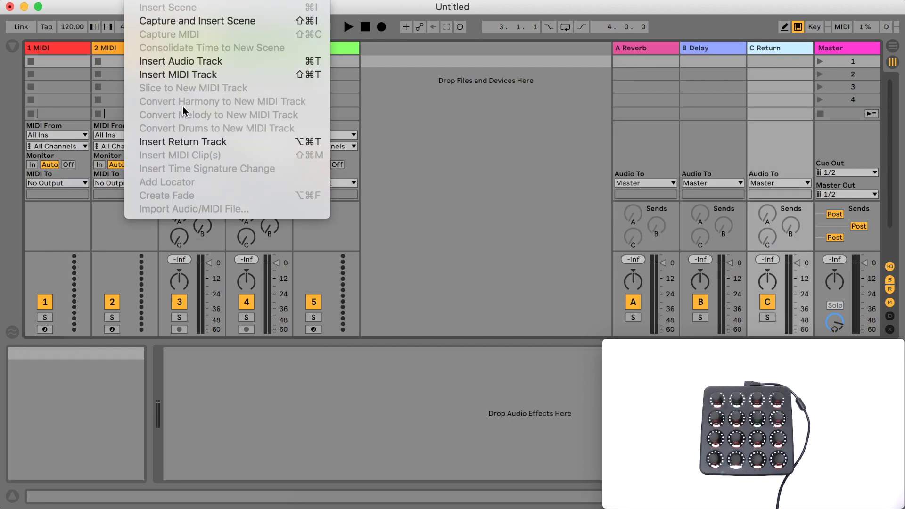
click(192, 140)
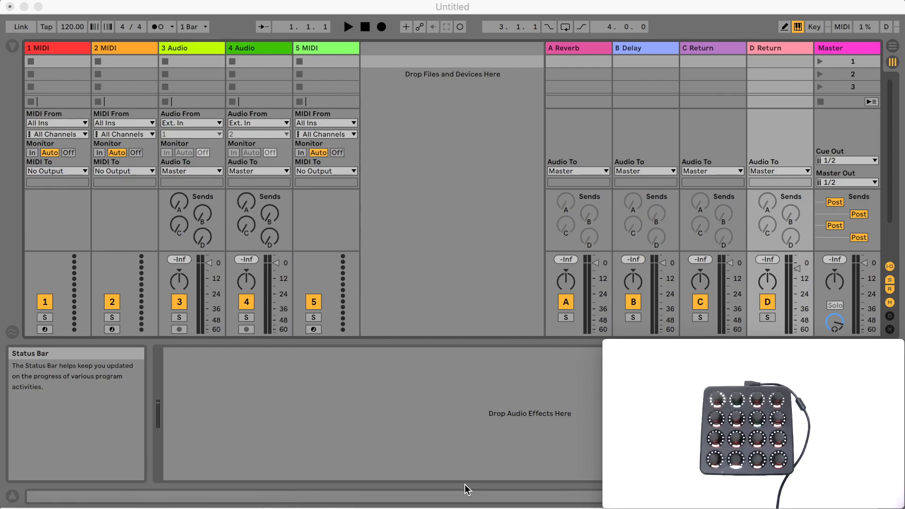
Switch to Control Surface Studio, change Track 1's Type so it targets the selected track, and install New Script.
click(490, 502)
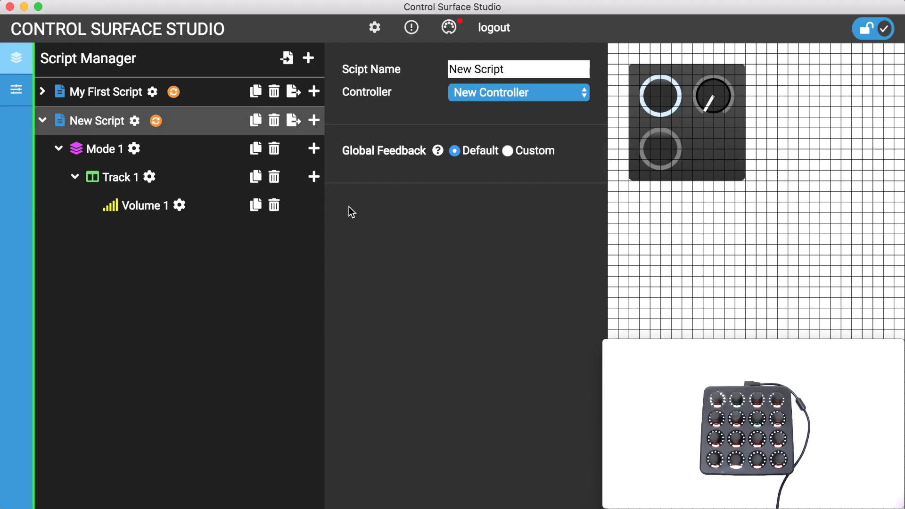
click(154, 186)
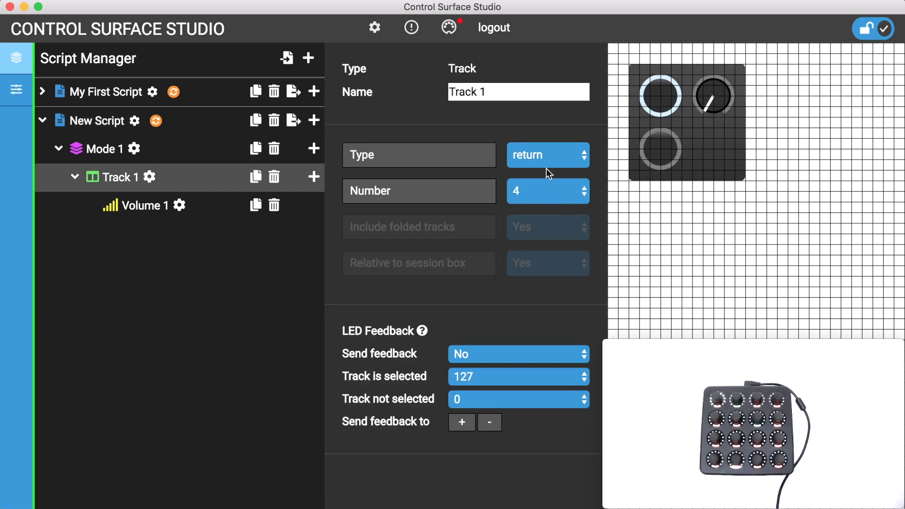
click(546, 162)
key(Escape)
click(155, 122)
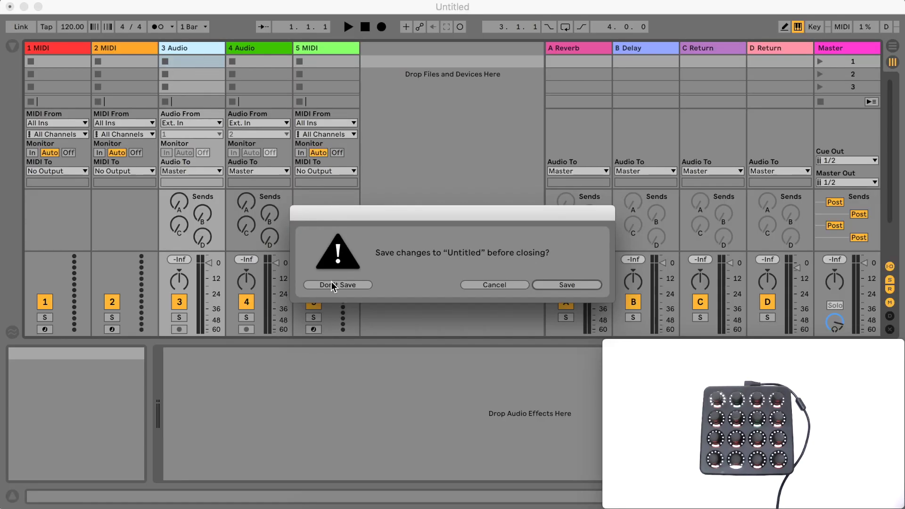
Load a new Ableton Live set without saving and select 3 Audio, 4 Audio and A Reverb in turn to test the volume knob.
click(332, 285)
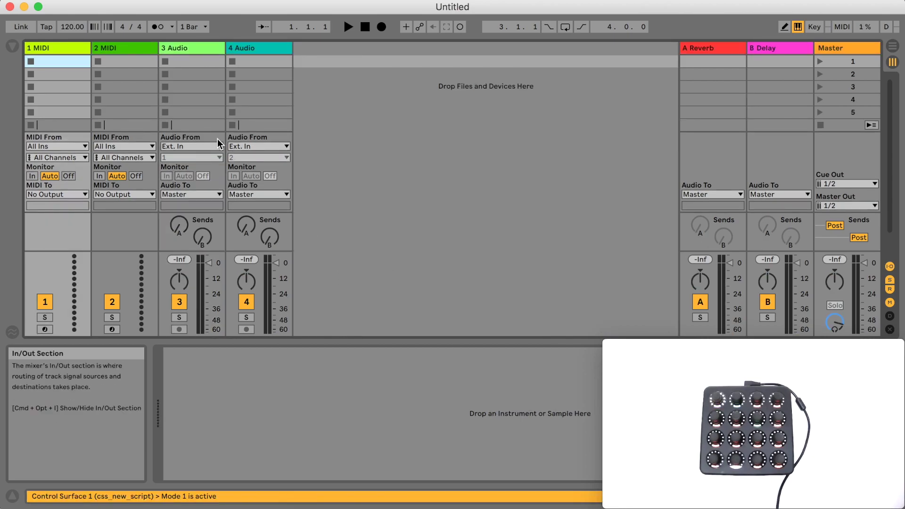
click(202, 49)
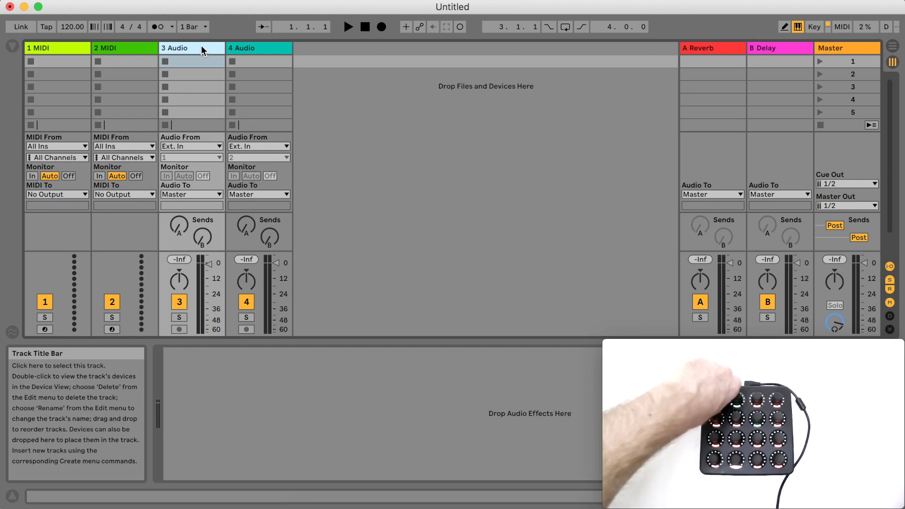
click(265, 48)
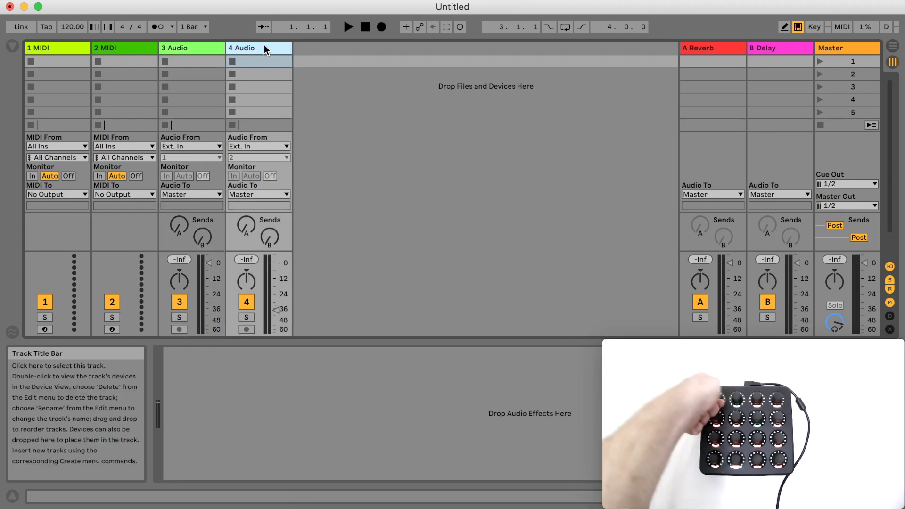
click(697, 48)
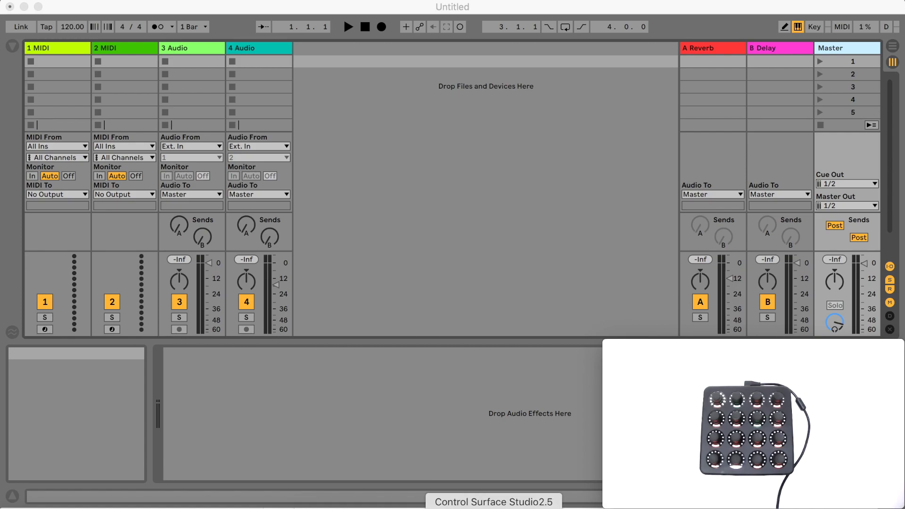
Switch to Control Surface Studio and add a Solo mapping under Track 1 with Button 1 as its Controller Input.
click(493, 506)
click(314, 177)
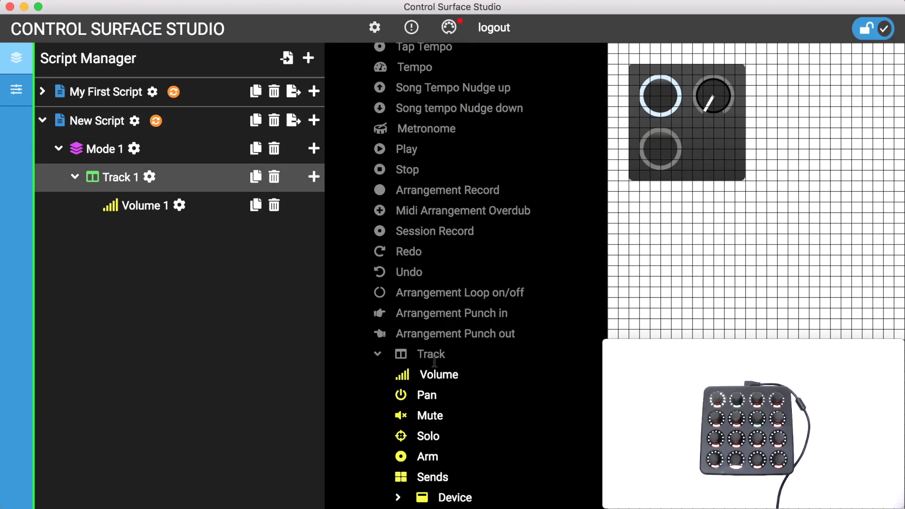
click(428, 437)
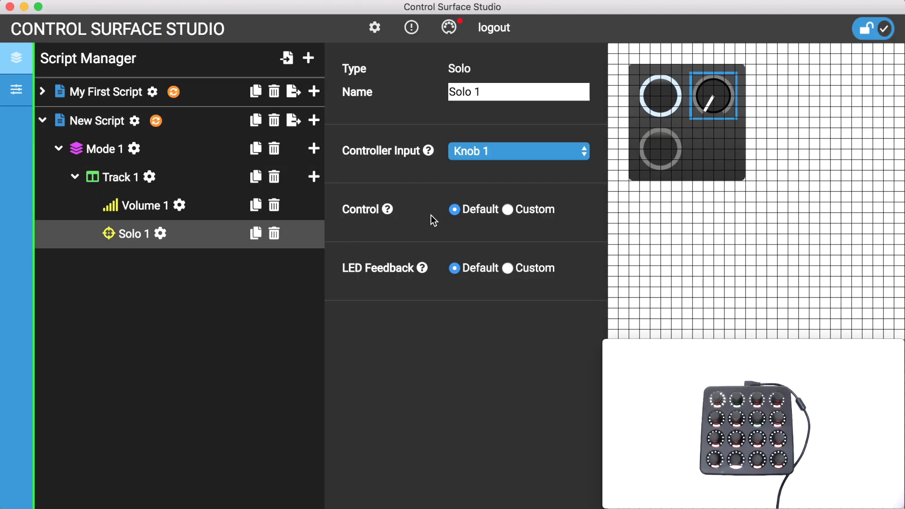
click(495, 159)
click(521, 165)
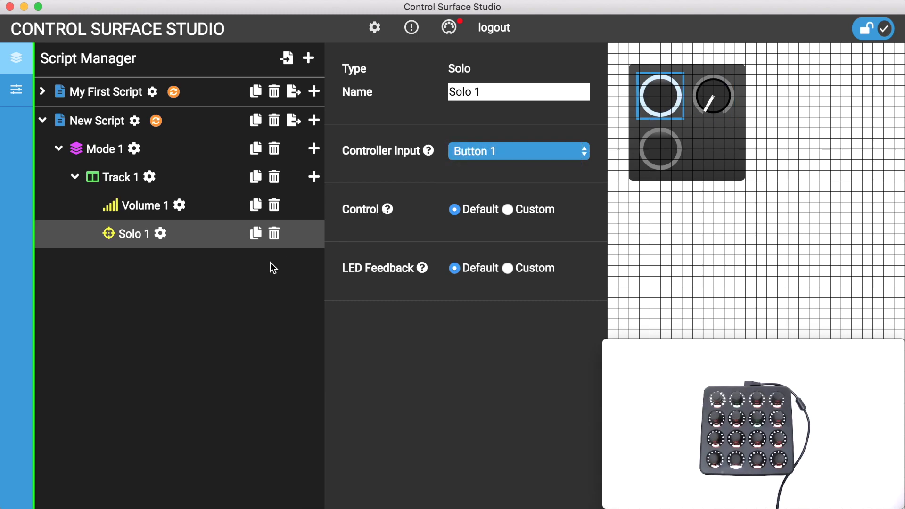
Install New Script with the solo mapping, then switch to Ableton Live and create a new set without saving.
click(155, 120)
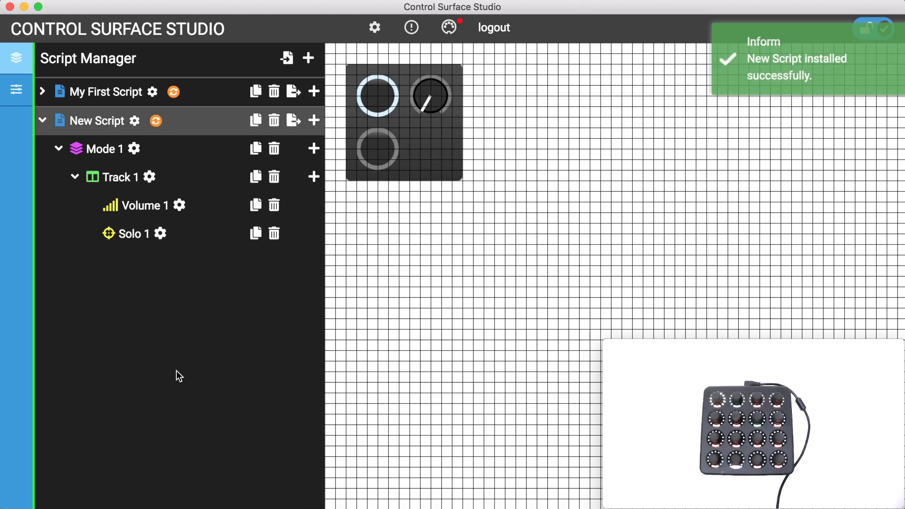
click(113, 508)
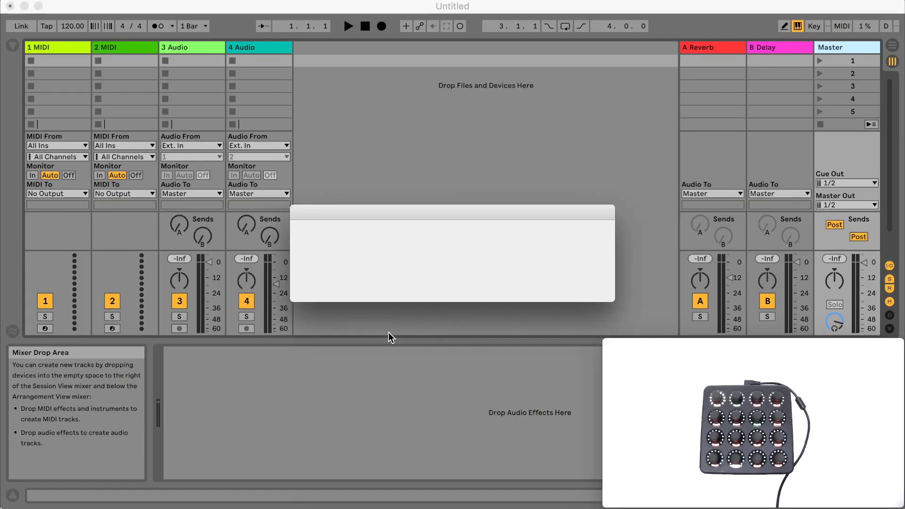
click(334, 339)
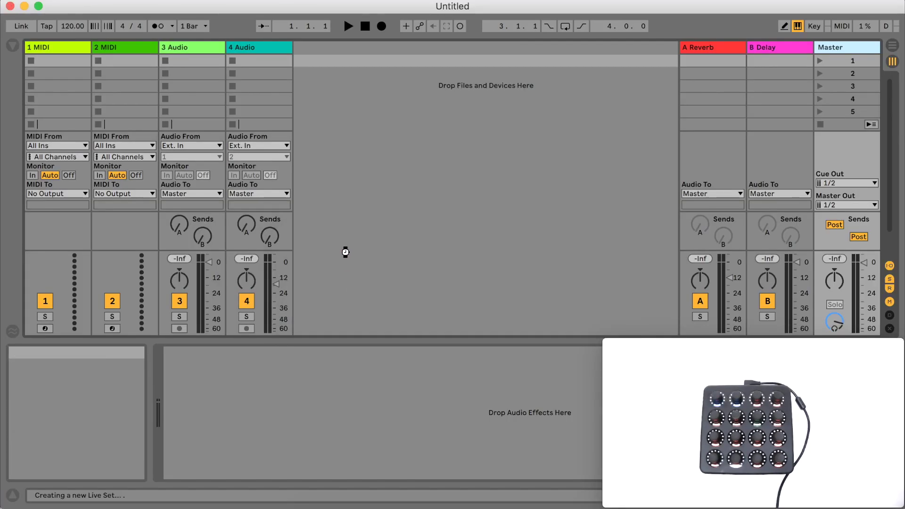
Select tracks 3 Audio and 4 Audio in turn to test the solo button and volume knob.
click(201, 49)
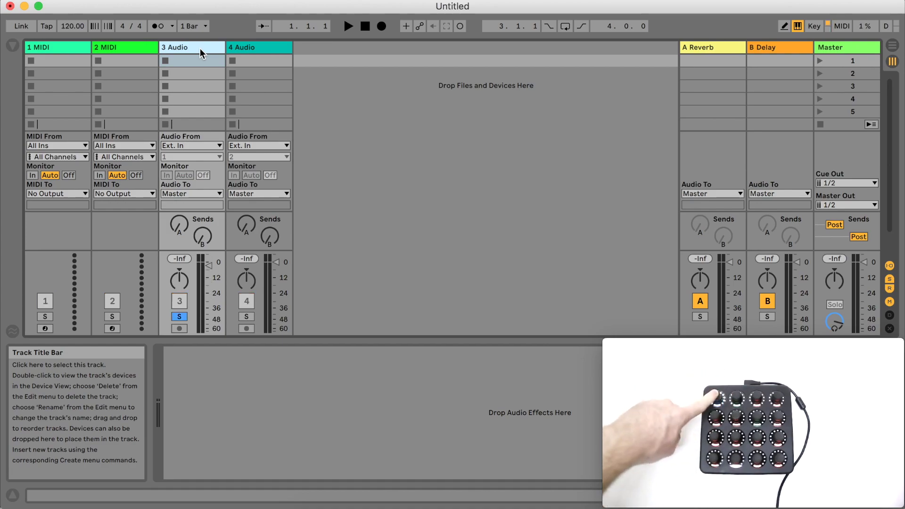
click(245, 51)
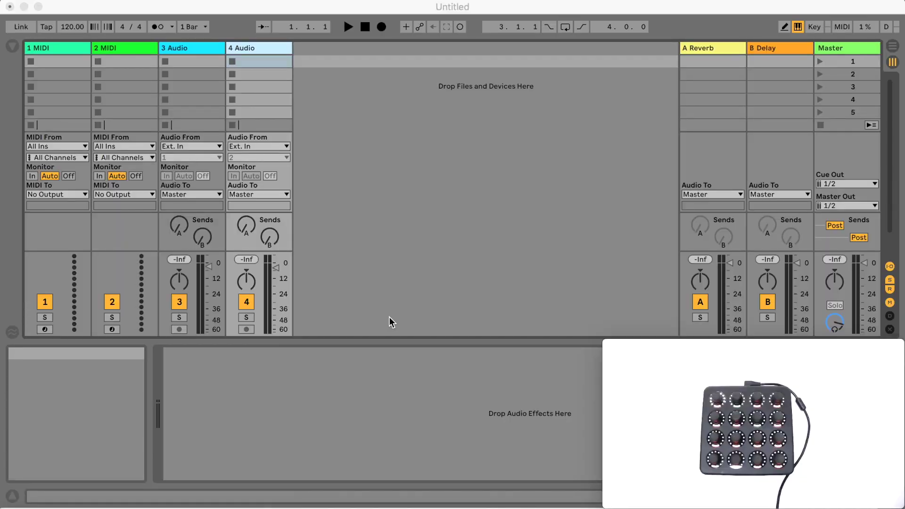
click(389, 317)
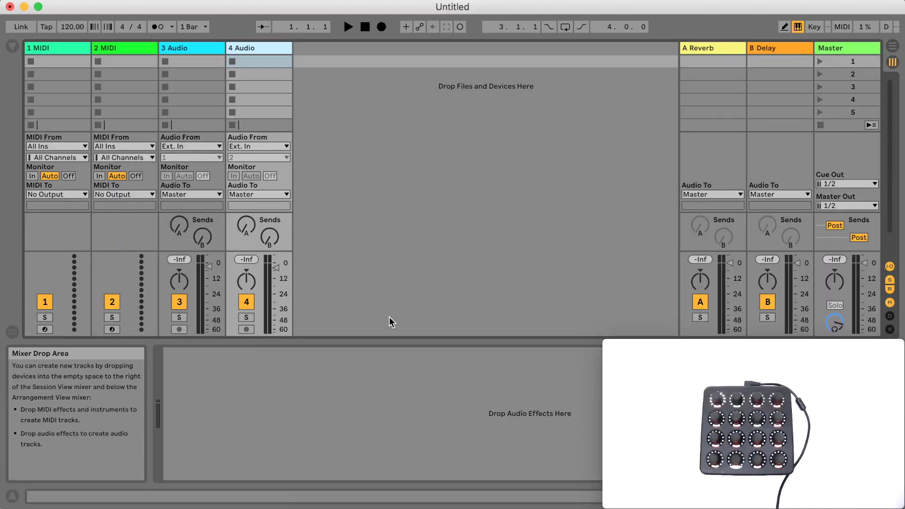
Switch to Control Surface Studio and add a Highlight Navigation mapping to Mode 1, keeping Navigate set to tracks.
click(494, 506)
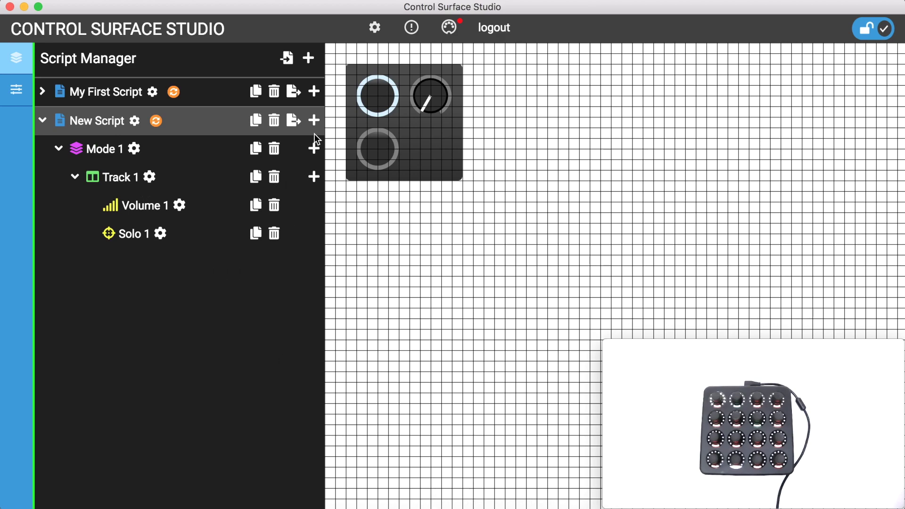
click(314, 148)
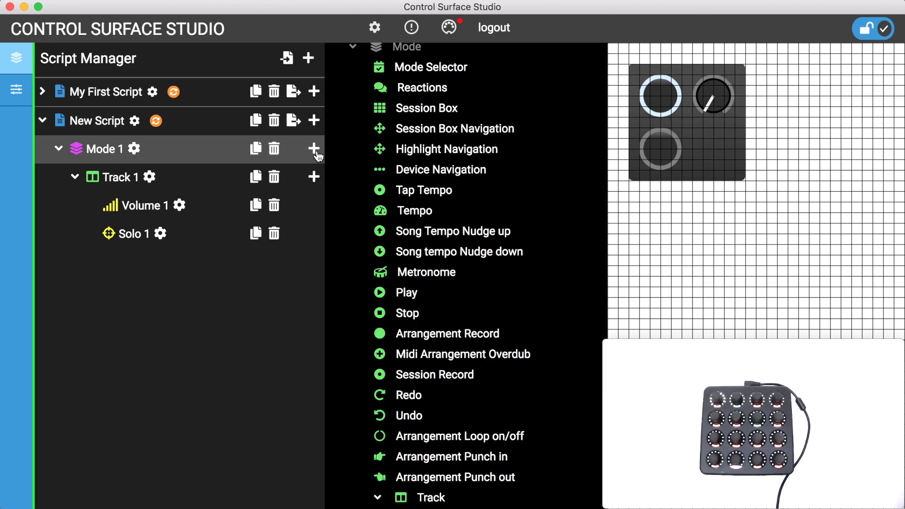
click(448, 149)
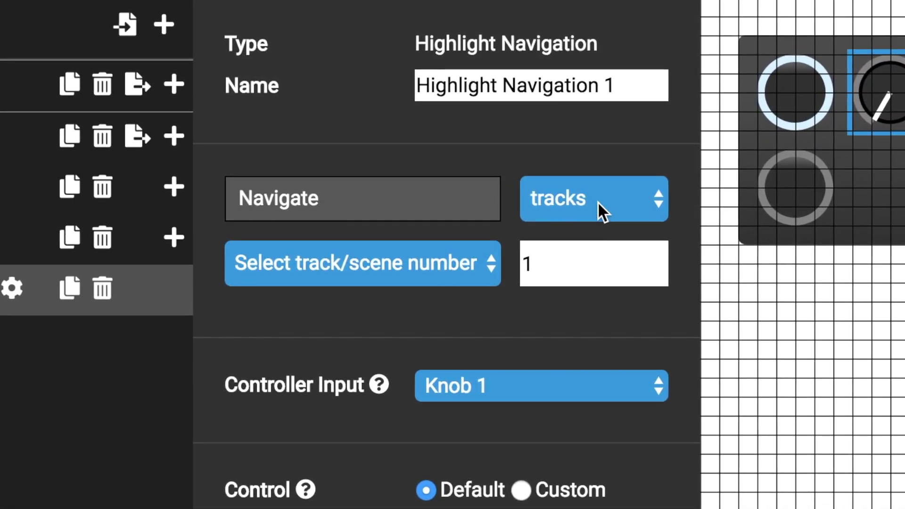
click(582, 191)
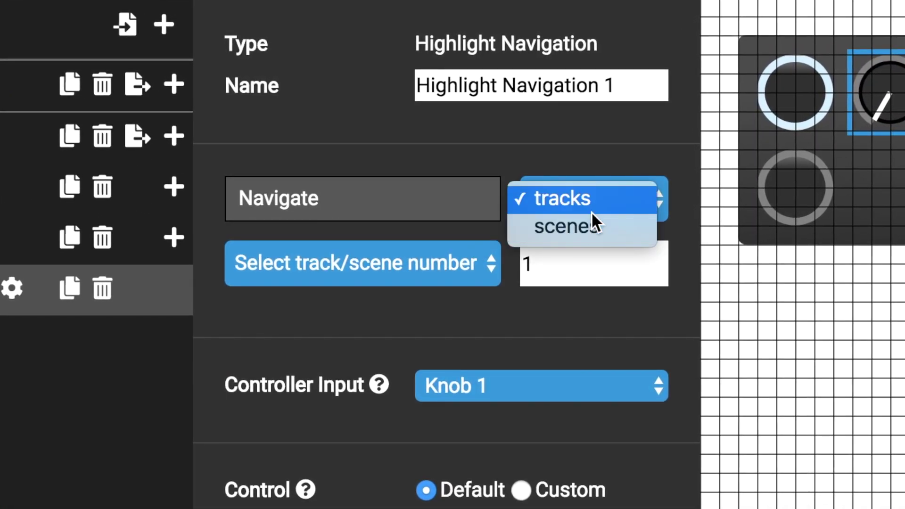
click(591, 210)
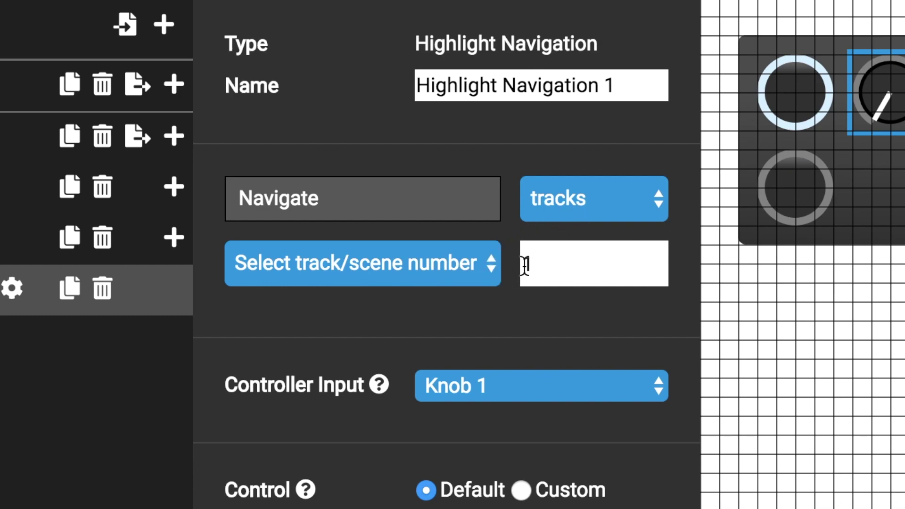
Set the highlight navigation to select track number 3 and assign Button 2 as its Controller Input.
click(470, 264)
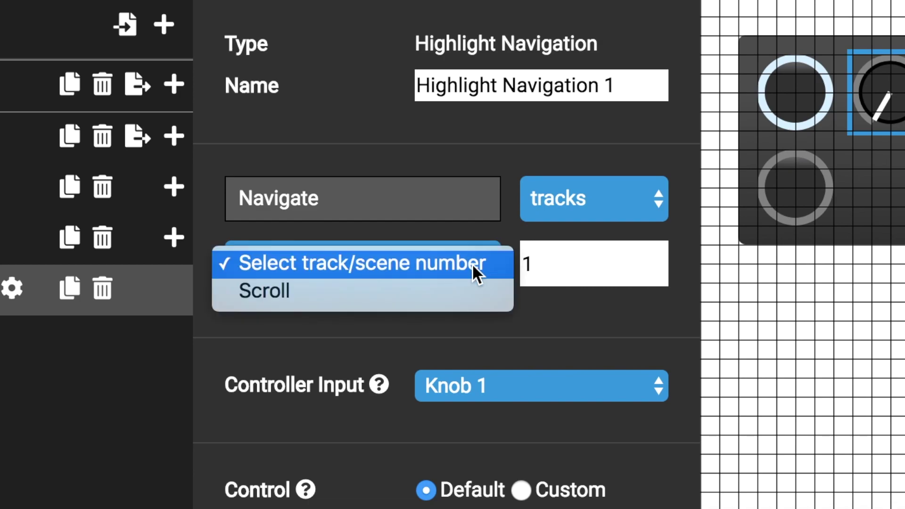
click(471, 264)
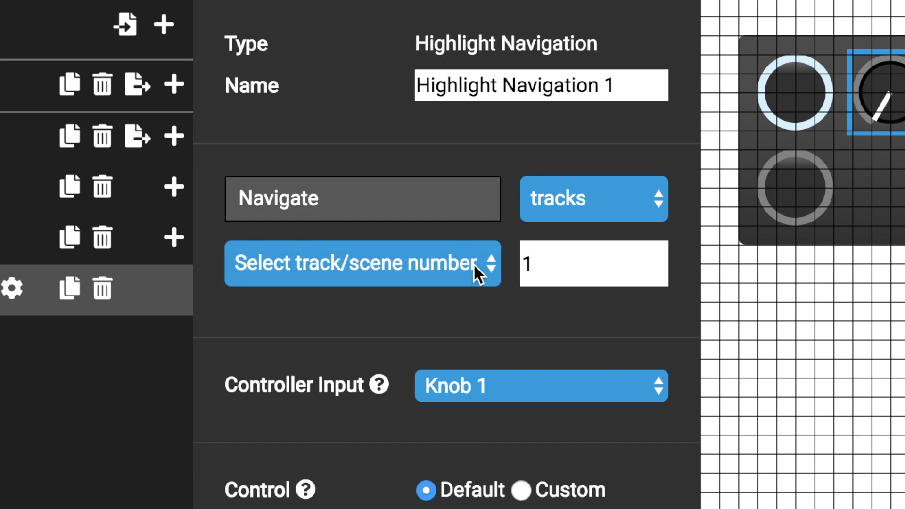
drag(532, 263, 510, 261)
text(3)
click(574, 380)
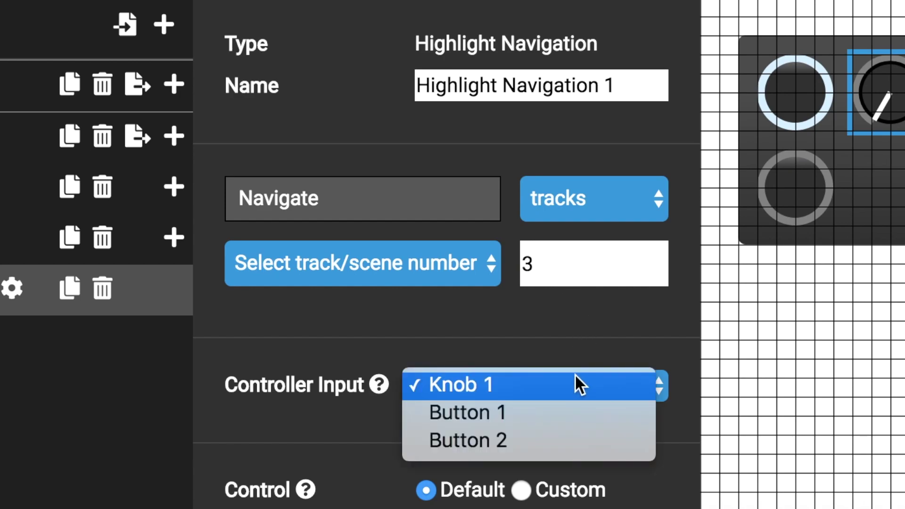
click(565, 439)
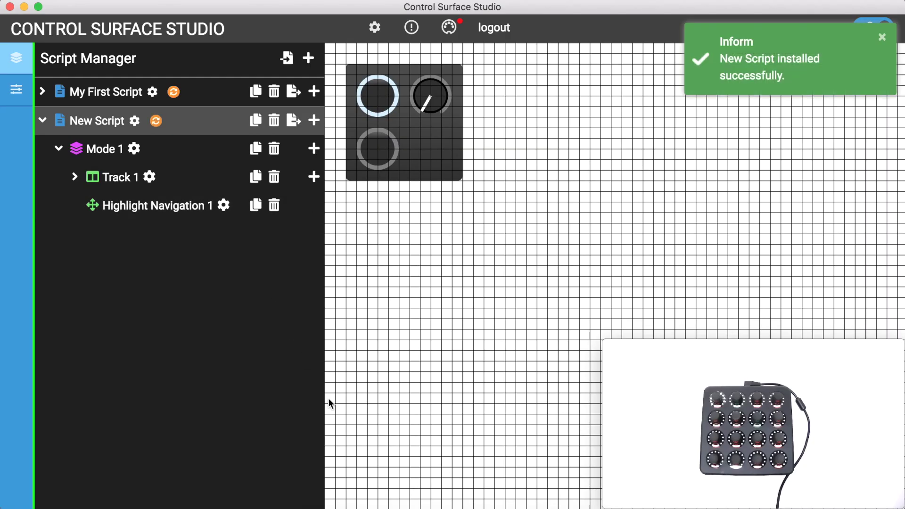
Switch to Ableton Live, create a new set without saving the current one, and select 1 MIDI to test the highlight button.
key(super+Tab)
key(super+n)
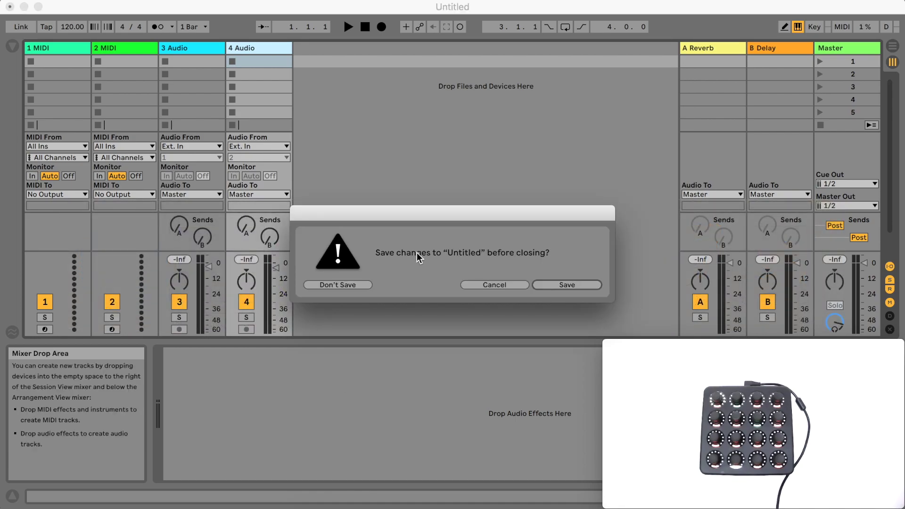
click(338, 284)
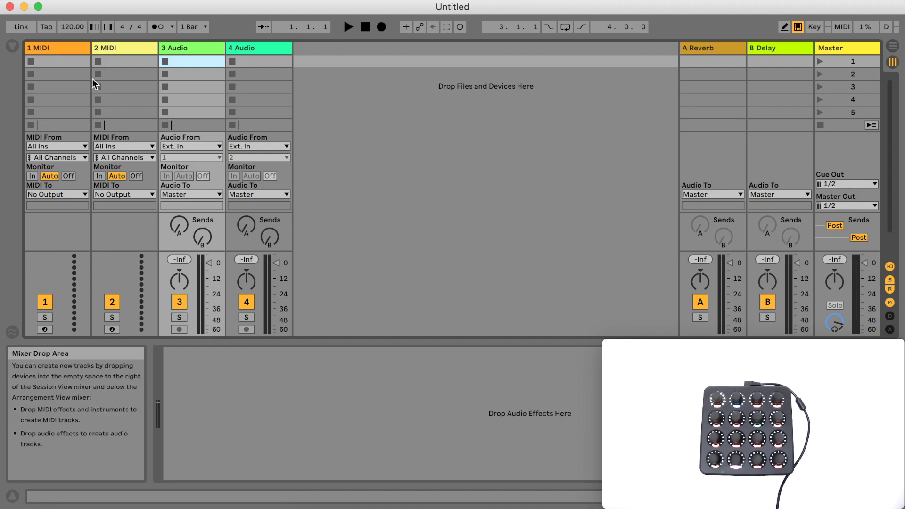
click(68, 49)
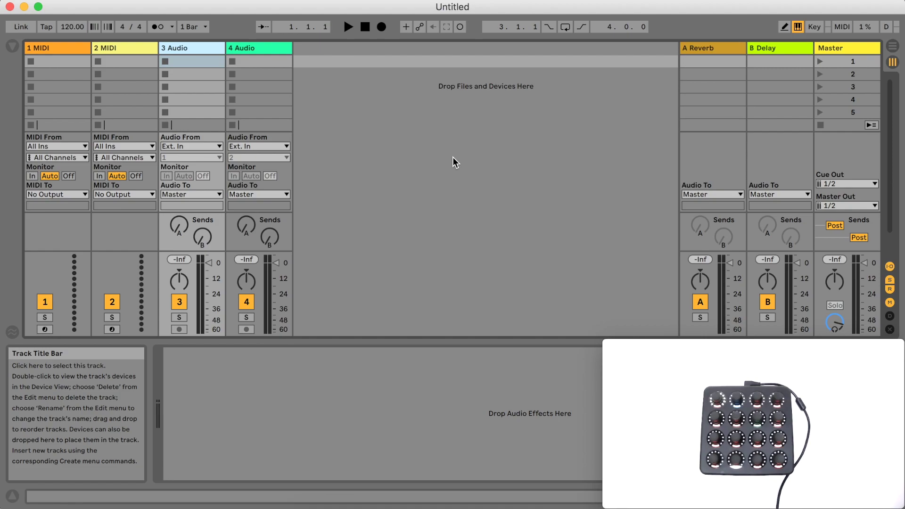
Switch to Control Surface Studio and set Highlight Navigation 1 to Scroll, with Knob 1 as its Controller Input.
click(279, 508)
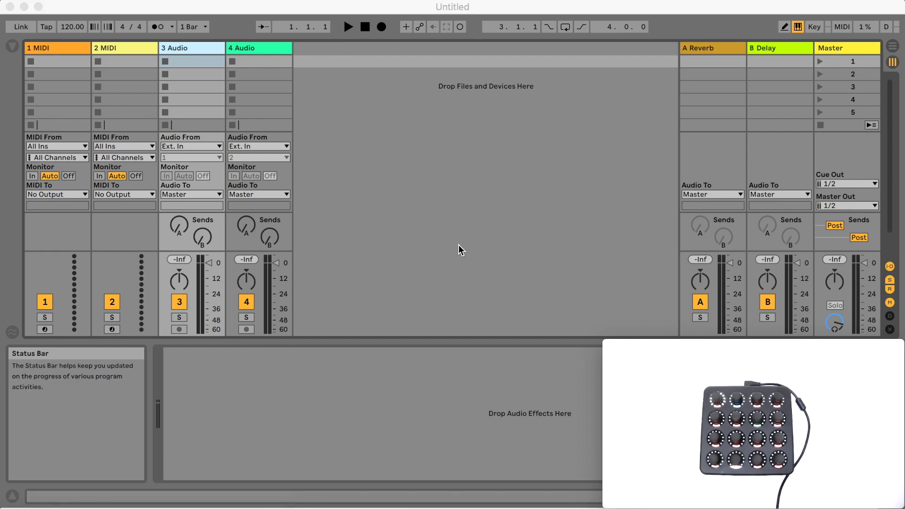
click(494, 502)
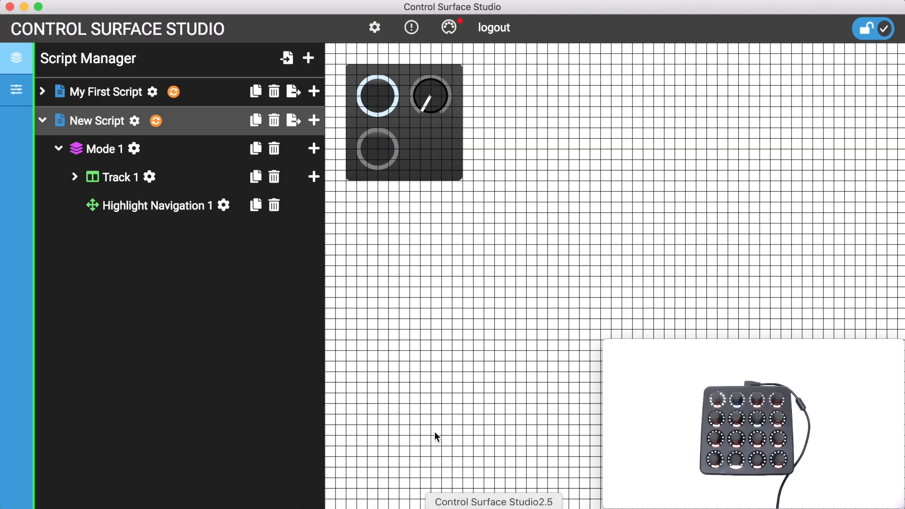
click(229, 211)
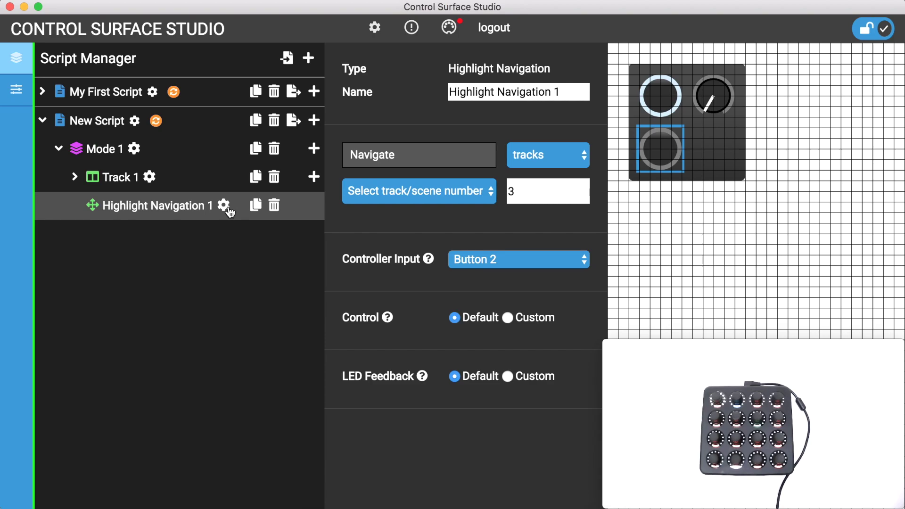
click(427, 202)
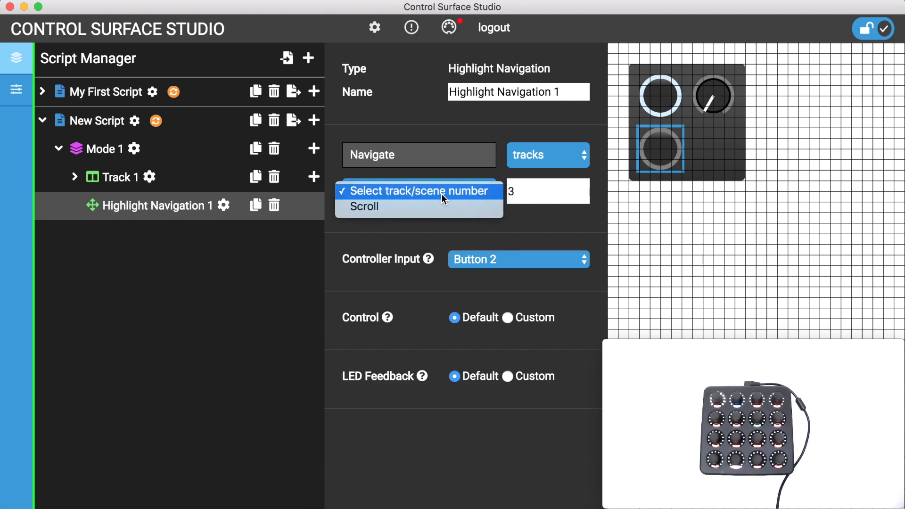
click(436, 208)
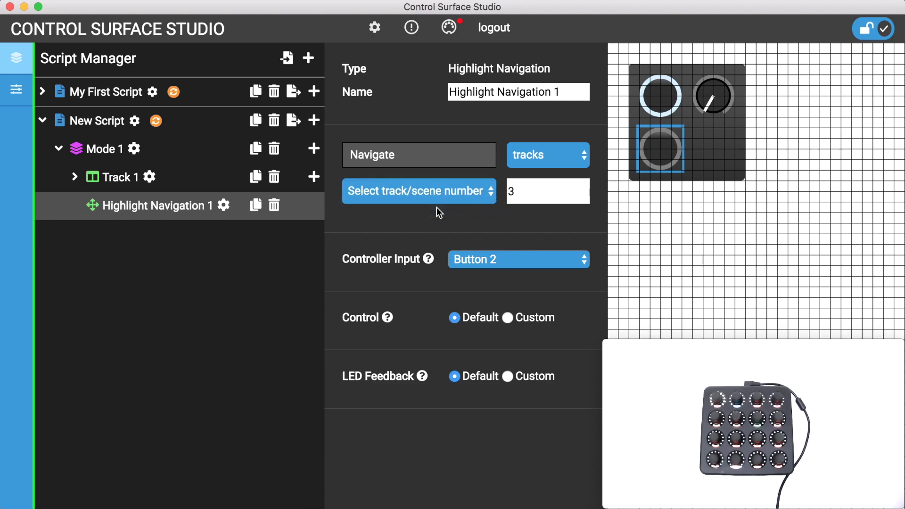
click(478, 248)
click(478, 228)
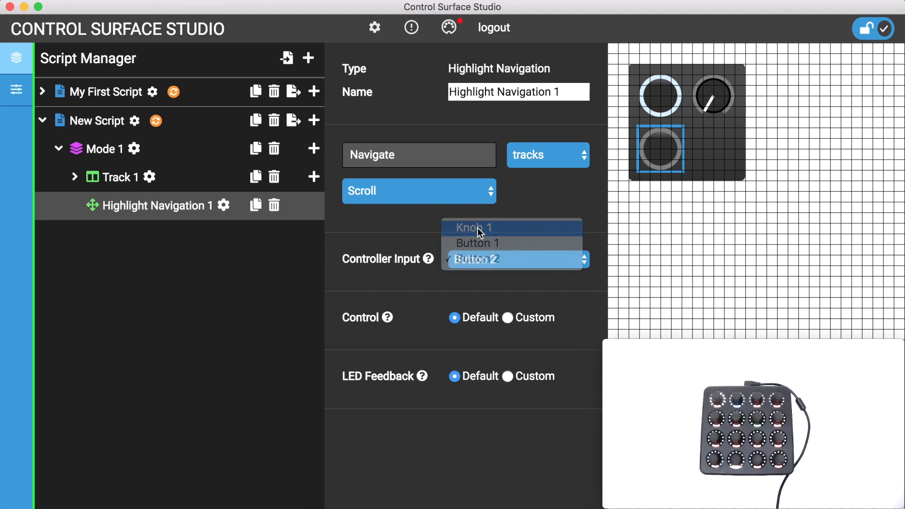
Update New Script and switch to Ableton Live to test scrolling through the tracks with the knob.
click(156, 121)
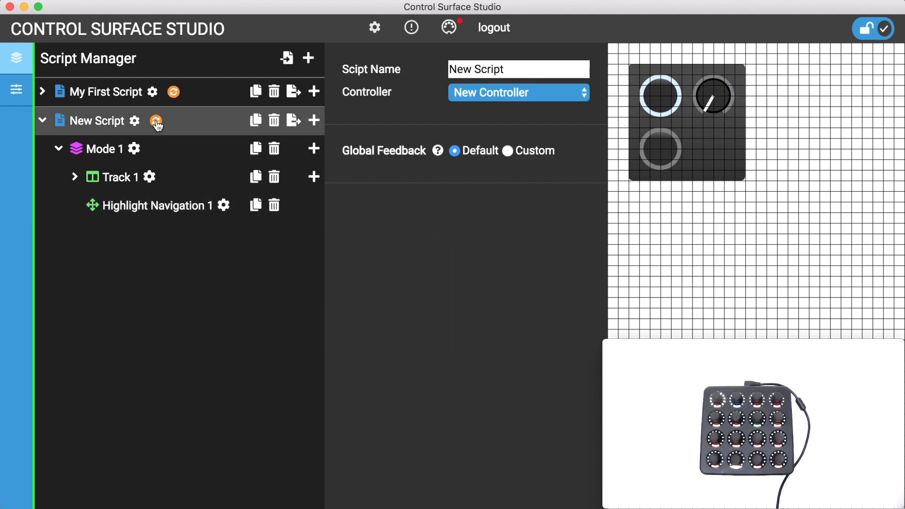
key(super+Tab)
key(super+Tab)
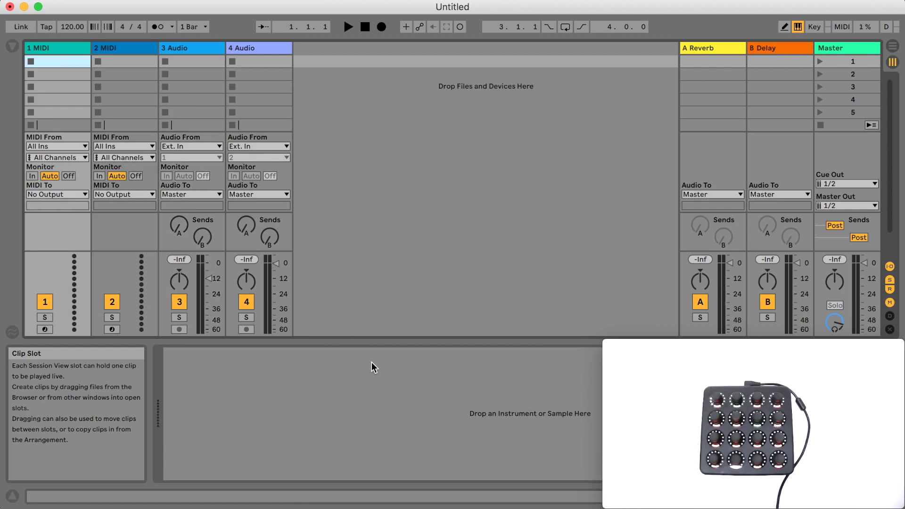
Switch to Control Surface Studio and assign Button 1 to Highlight Navigation 1 with a custom Increment control type.
click(494, 507)
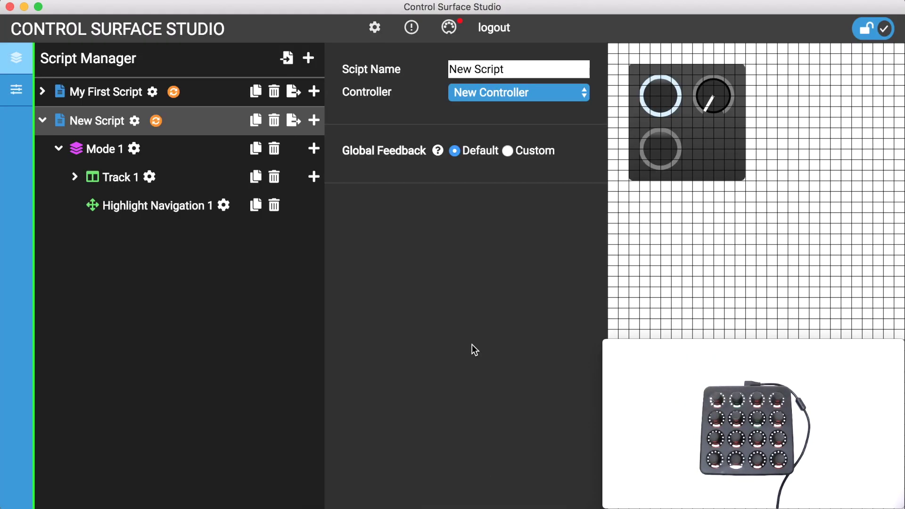
click(223, 205)
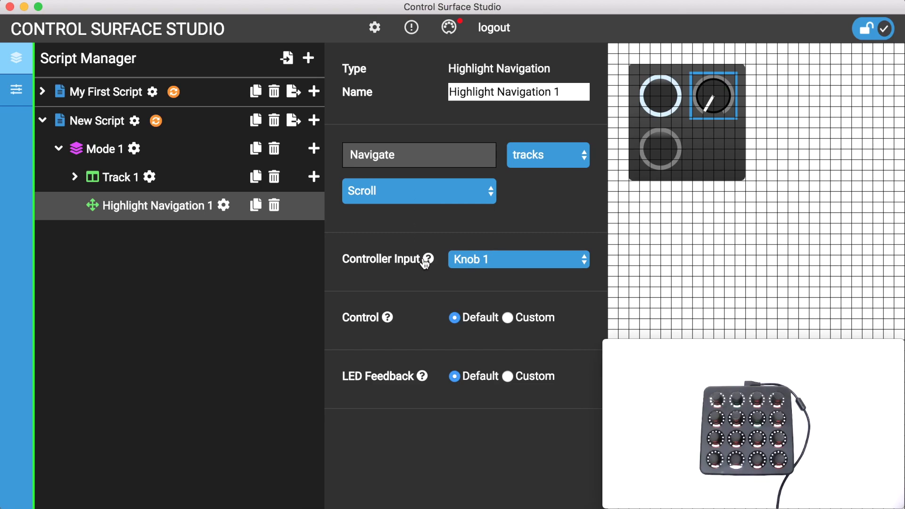
click(498, 260)
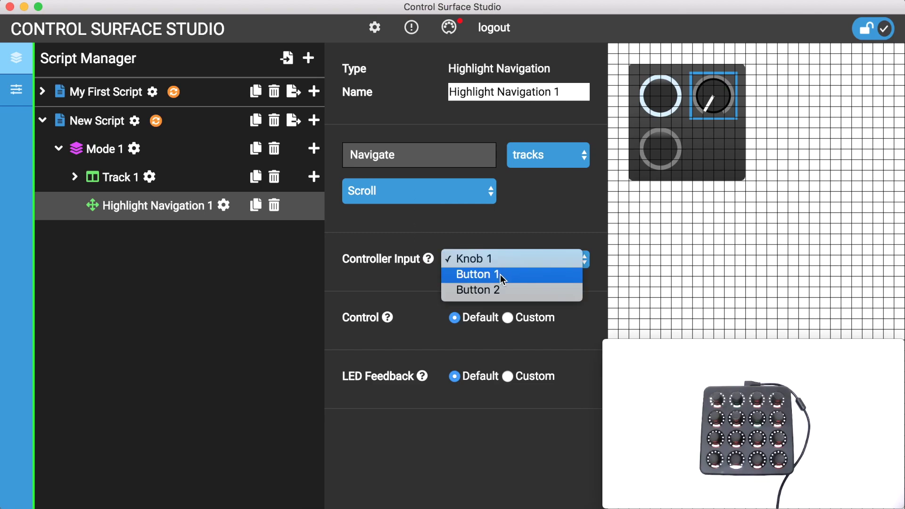
click(501, 274)
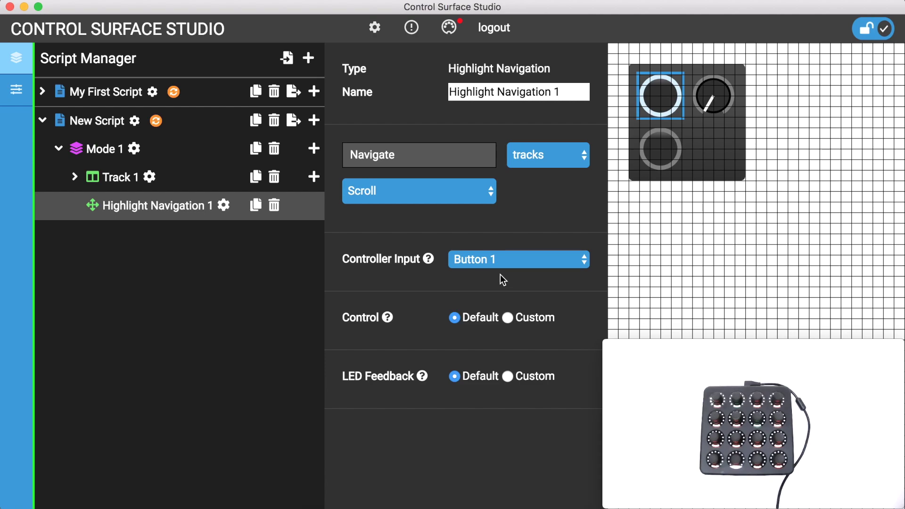
click(508, 317)
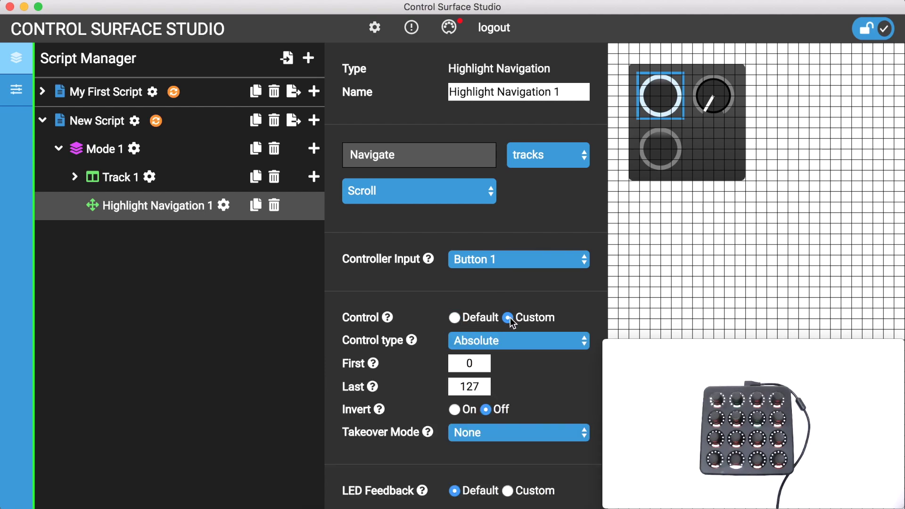
scroll(537, 360, down, 1)
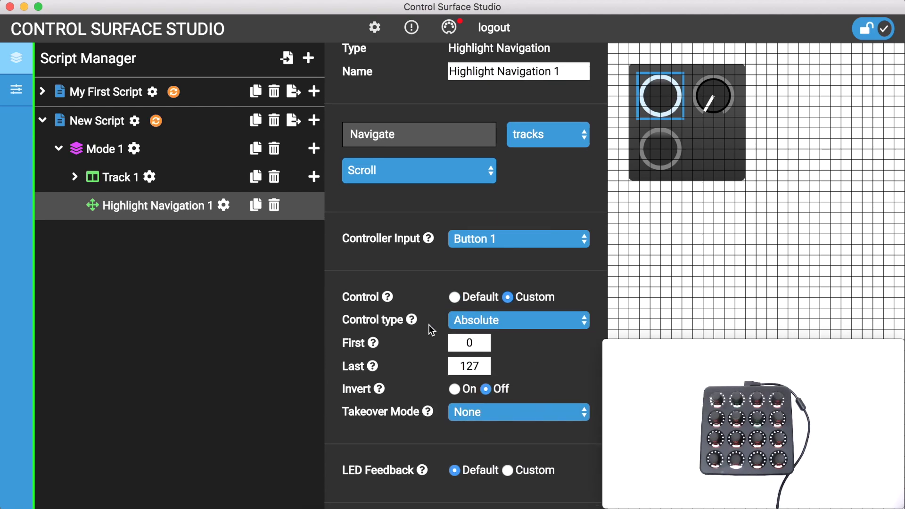
click(519, 324)
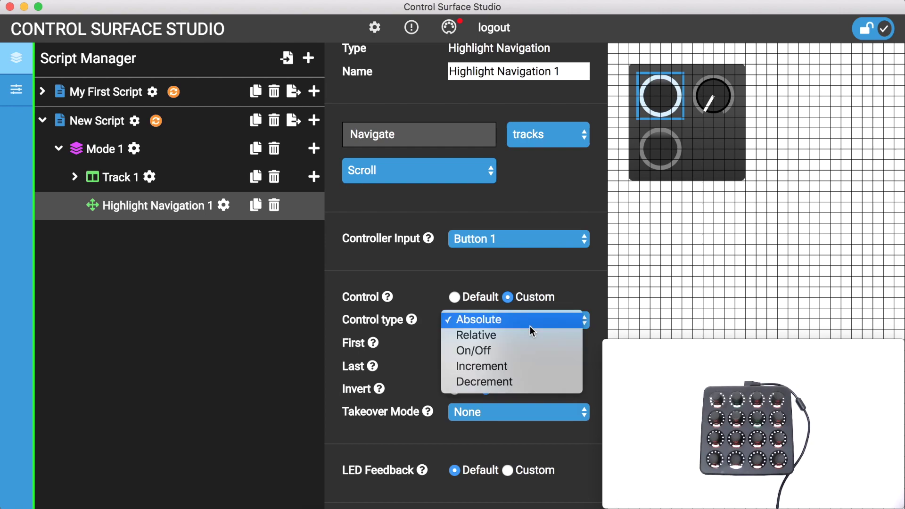
click(529, 366)
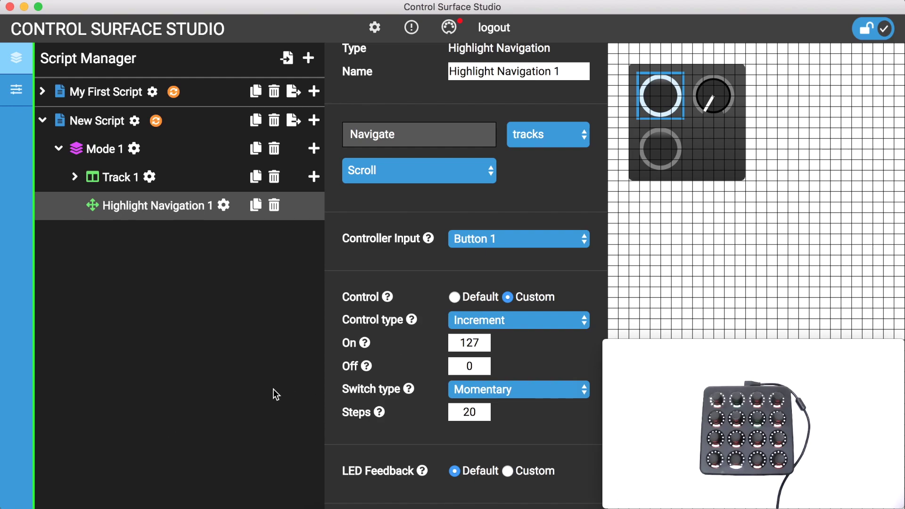
Check Button 1's control type and switch type in the New Controller definition, and return to the scripts.
click(15, 93)
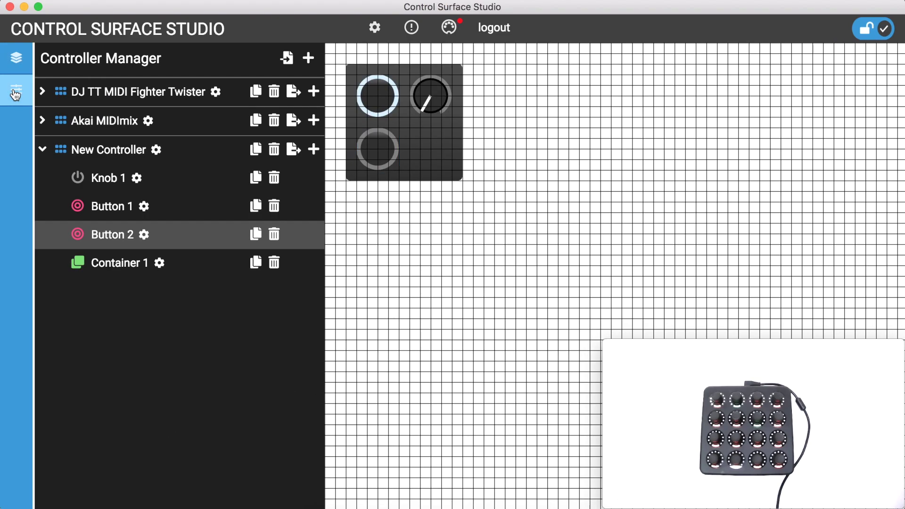
click(146, 208)
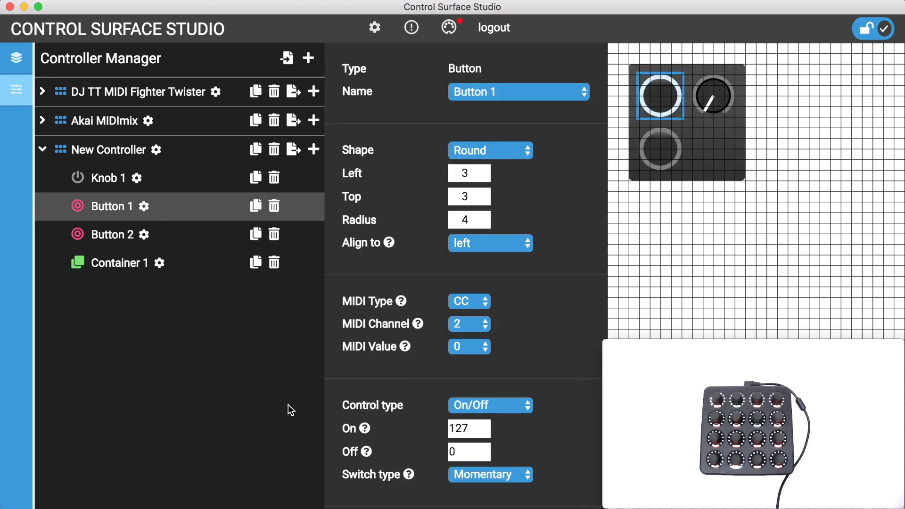
click(18, 63)
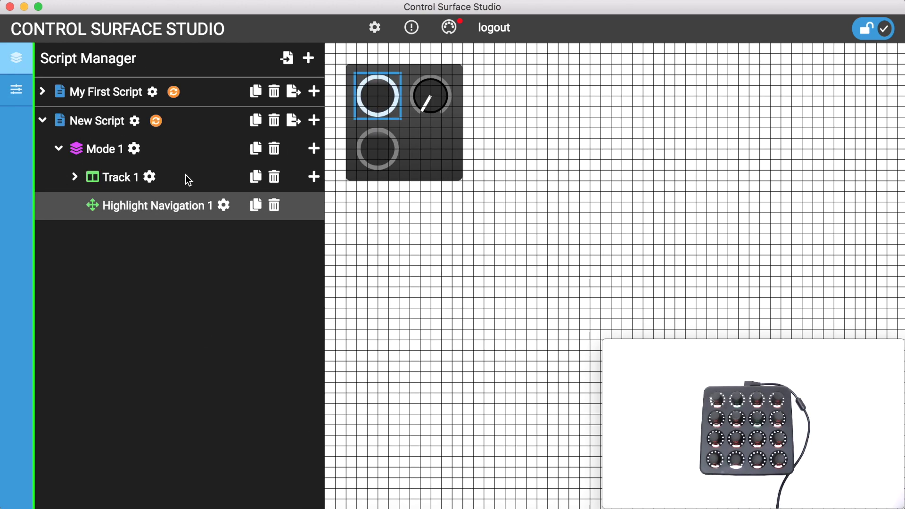
Set the Steps of Highlight Navigation 1 to 1, keeping the Momentary switch type.
click(223, 205)
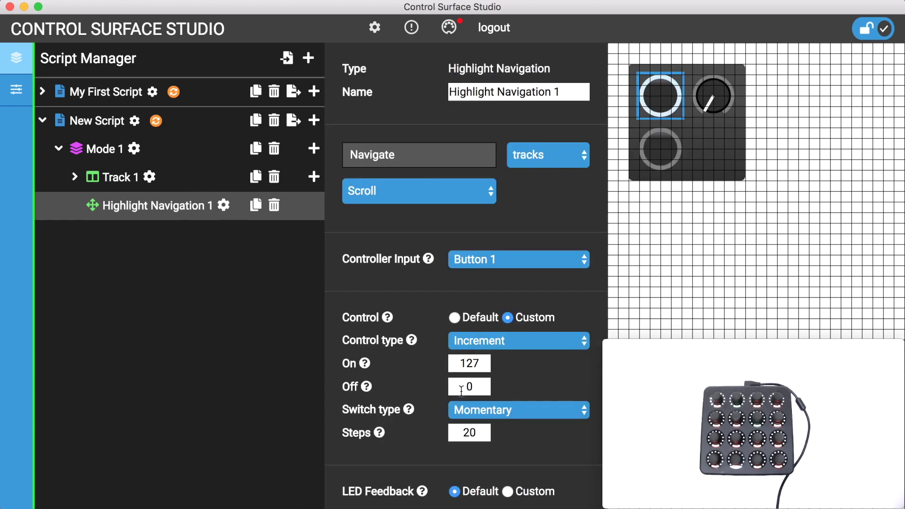
drag(462, 432, 493, 438)
text(1)
click(500, 410)
click(500, 410)
Duplicate Highlight Navigation 1 and rename the copy as Highlight Navigation left.
click(256, 207)
click(92, 258)
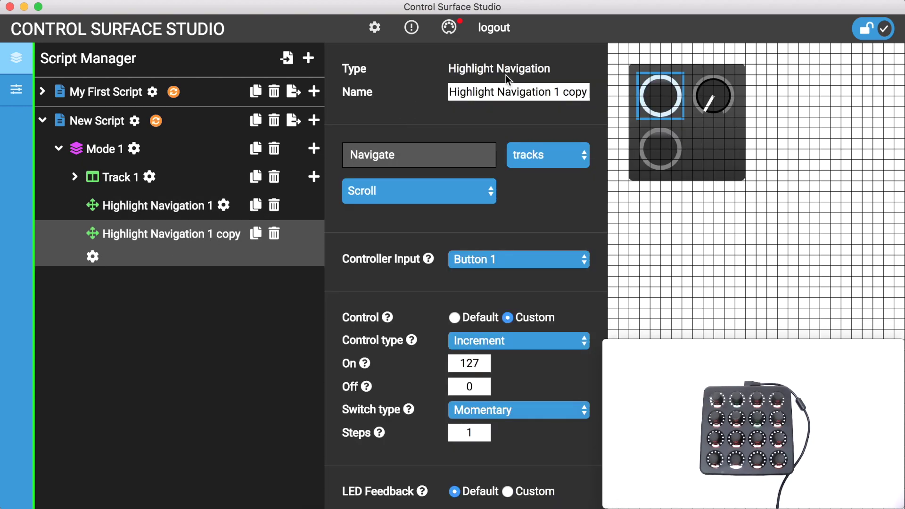
drag(554, 92, 595, 94)
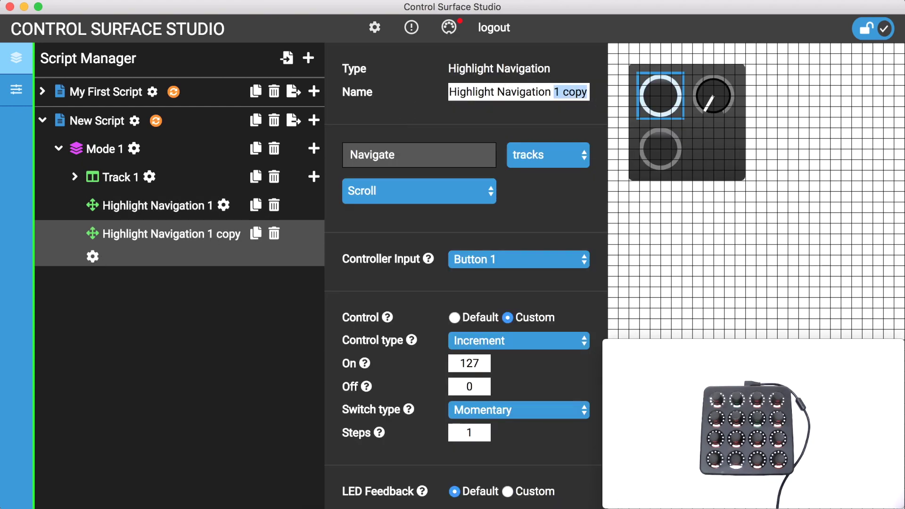
text(left)
Assign Button 2 to Highlight Navigation left and give it a custom Decrement control type.
click(501, 259)
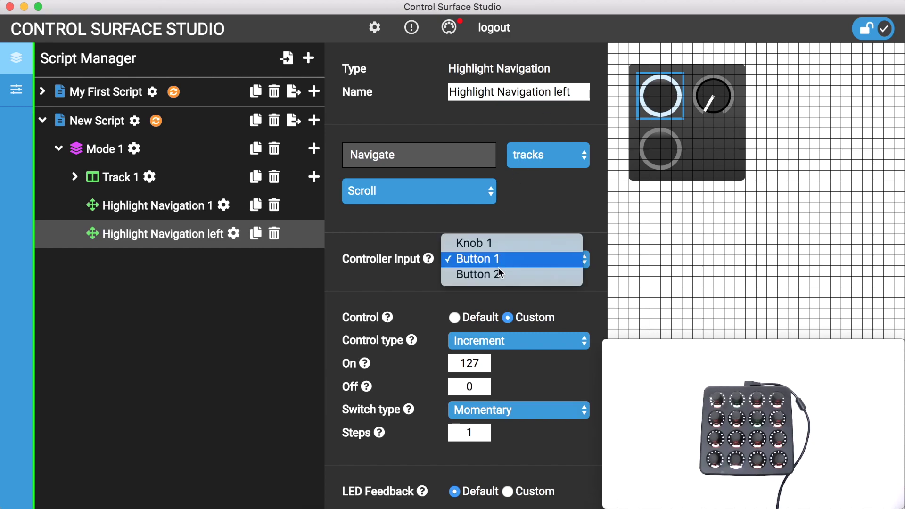
click(500, 274)
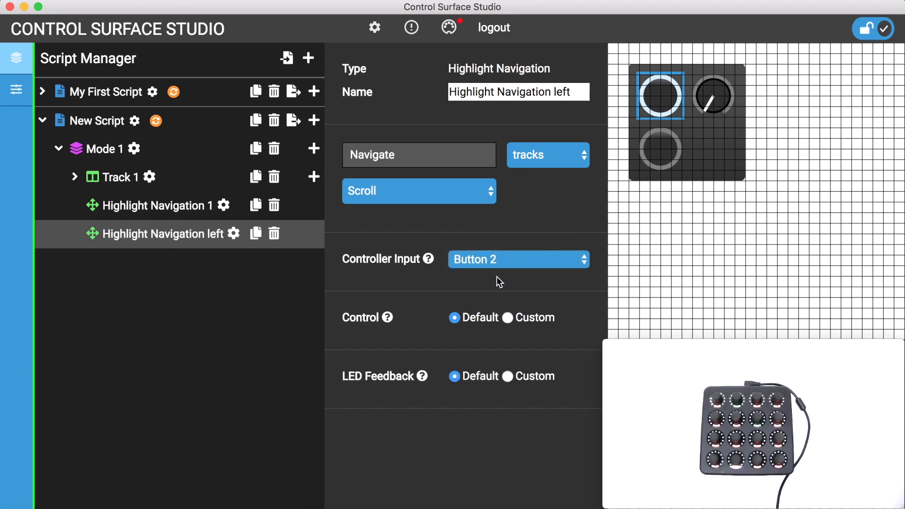
click(506, 317)
click(505, 342)
click(507, 354)
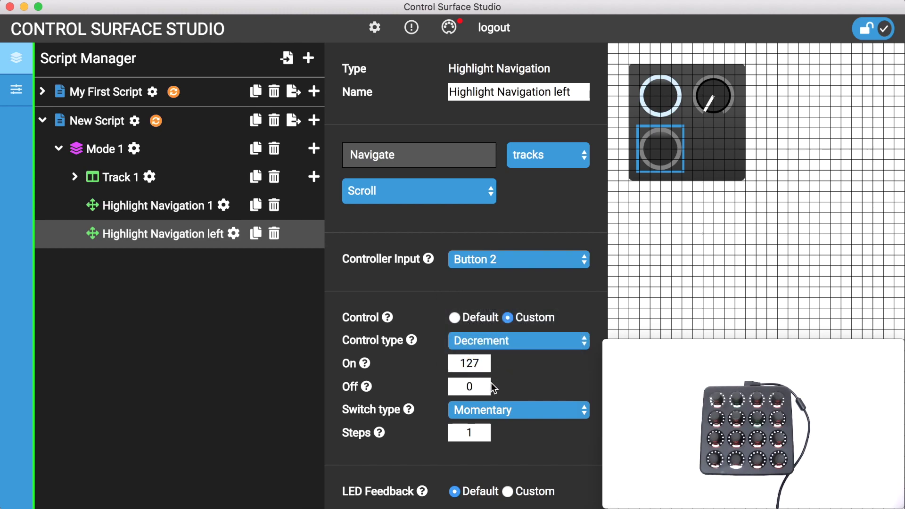
Update New Script, switch to Ableton Live and create a new set without saving the current one.
click(156, 121)
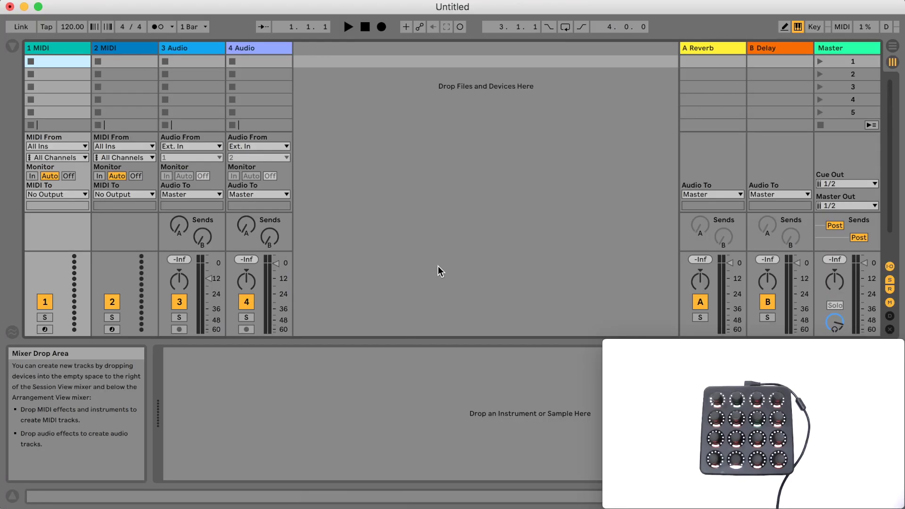
key(super+n)
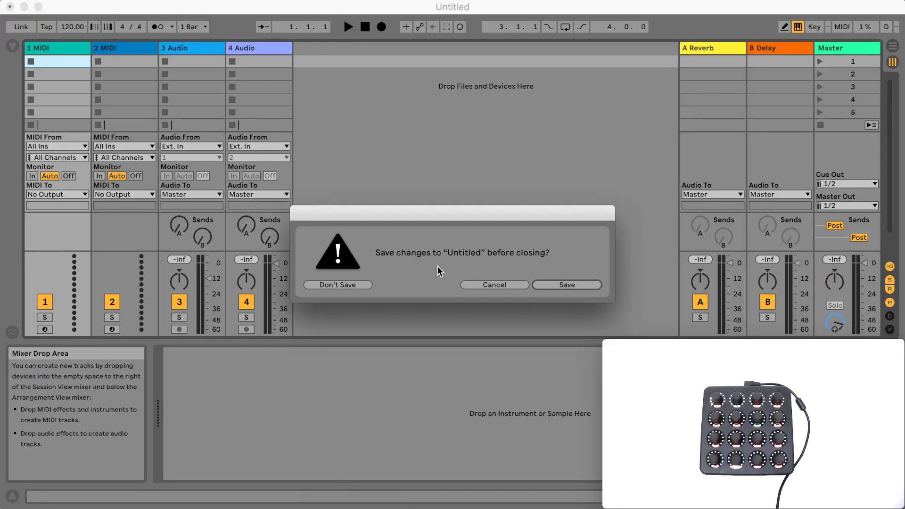
click(352, 284)
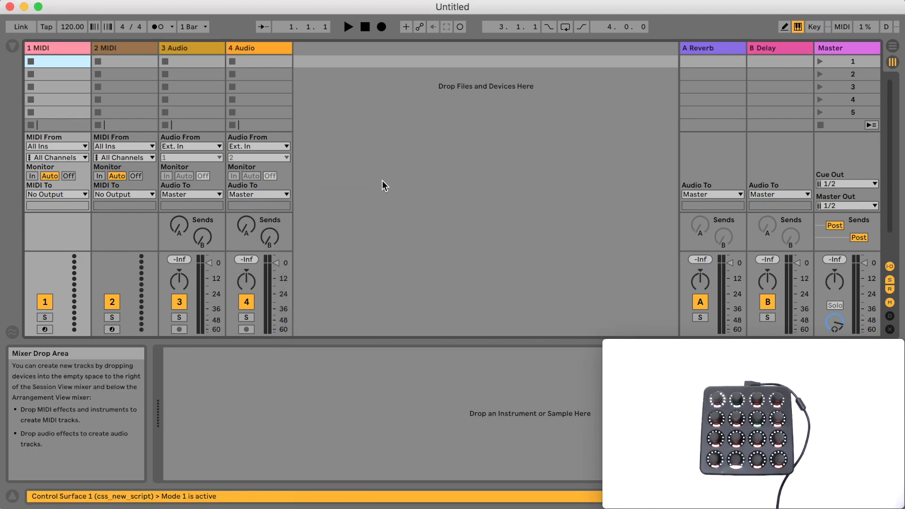